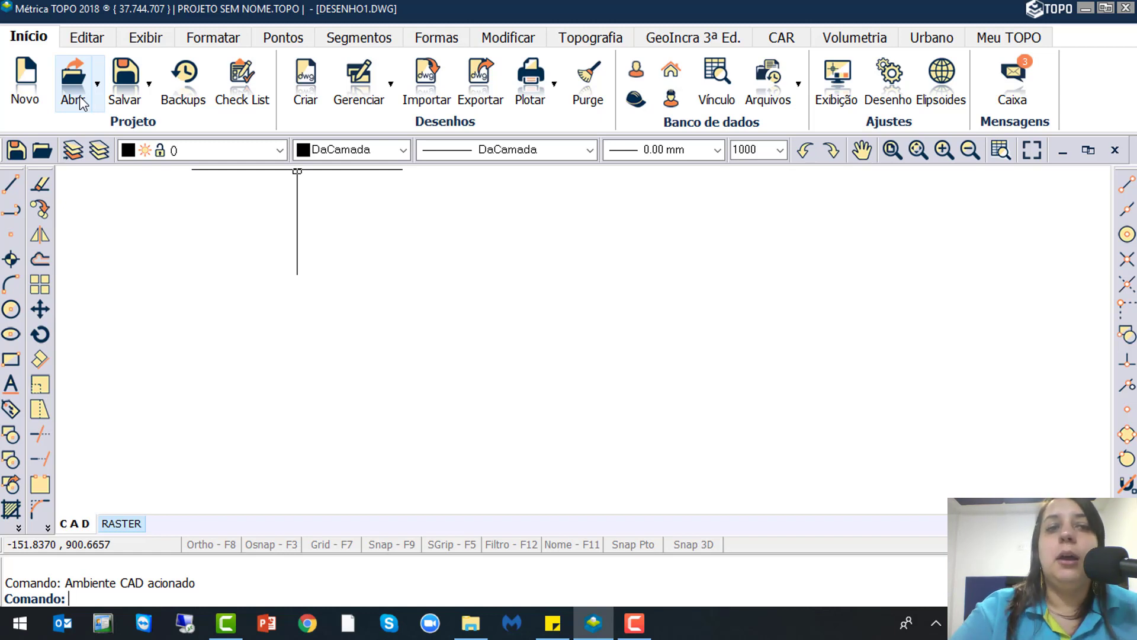
- Bring up the point import tools and look over the GNSS formats that can be imported
click(277, 43)
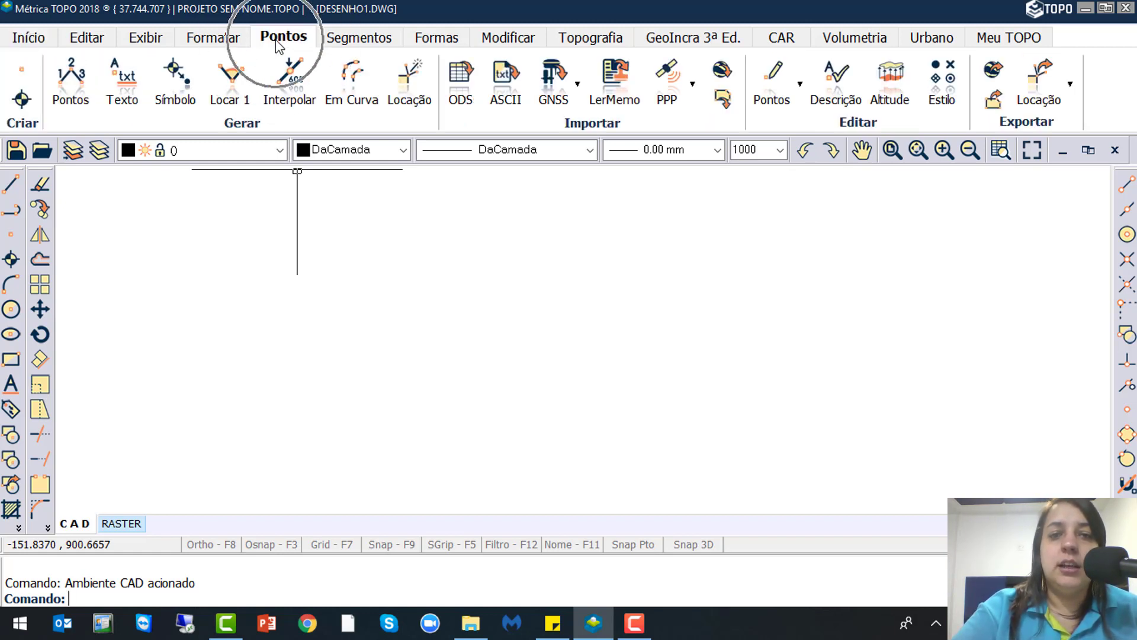
click(595, 125)
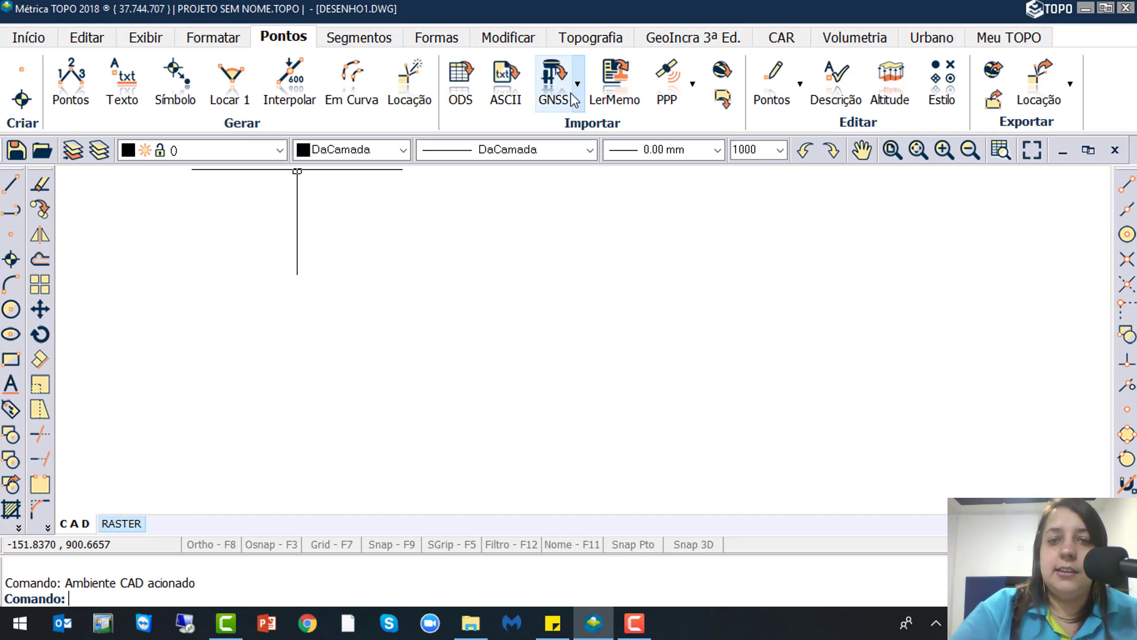
click(580, 96)
click(586, 237)
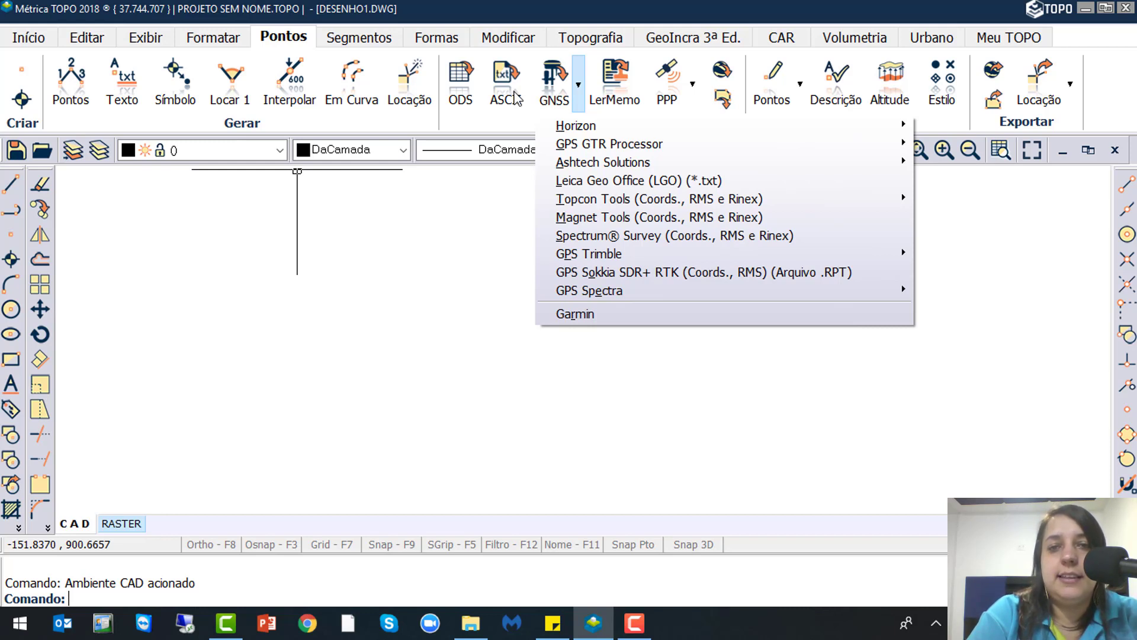
click(444, 257)
click(309, 237)
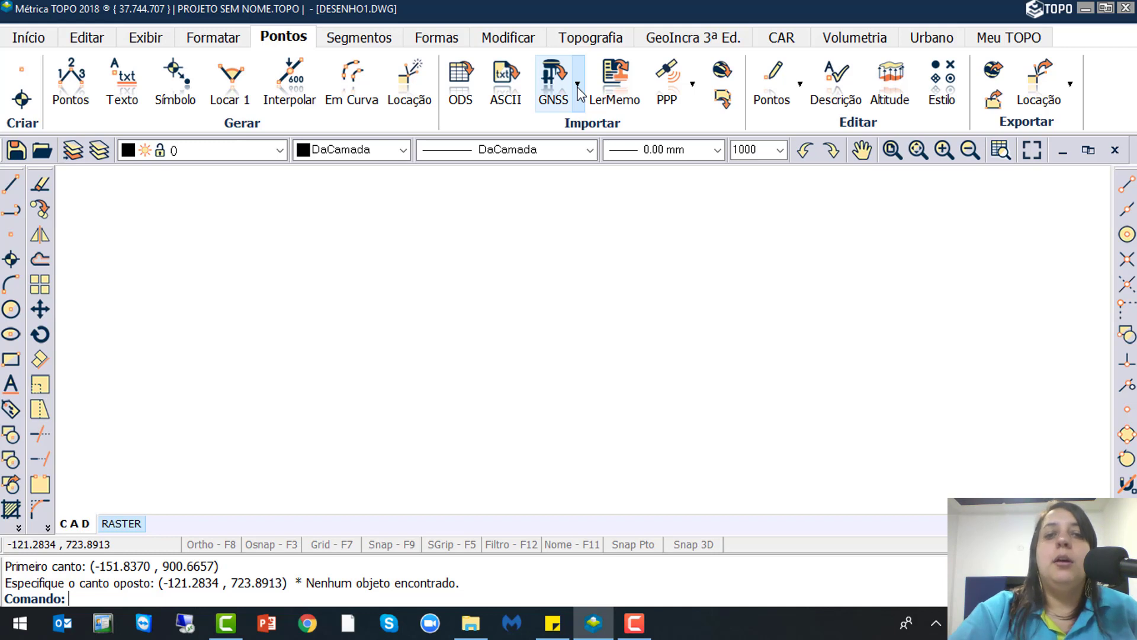
- Start an ASCII point import and load Levantamento do imóvel.TXT from the Exercícios folder of Curso de Retificação de Área on the desktop
click(499, 93)
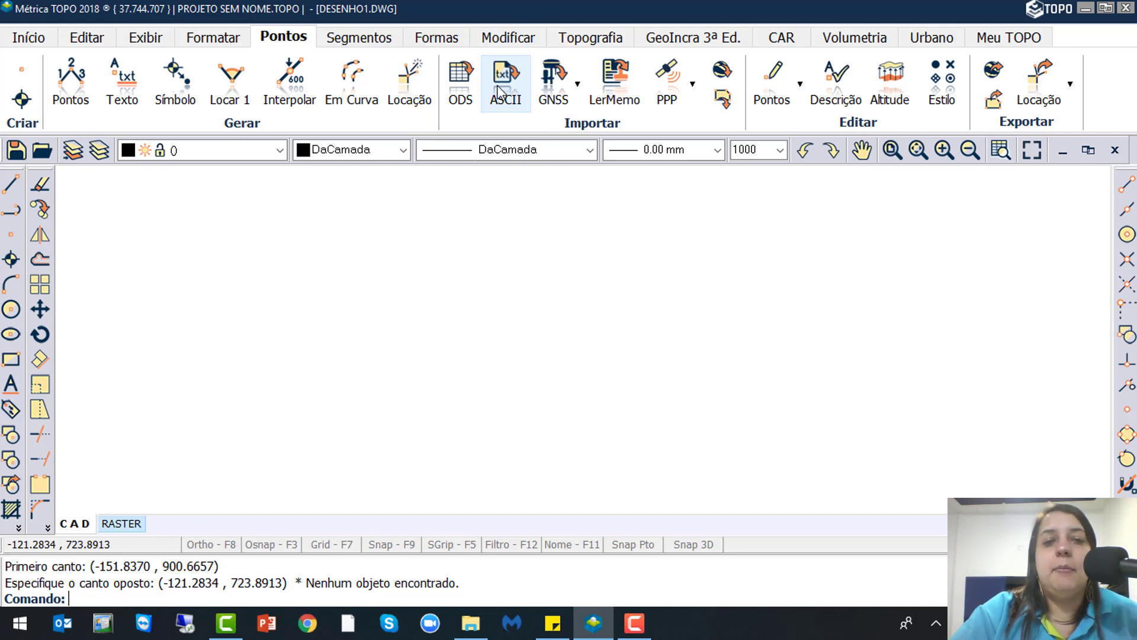
click(501, 91)
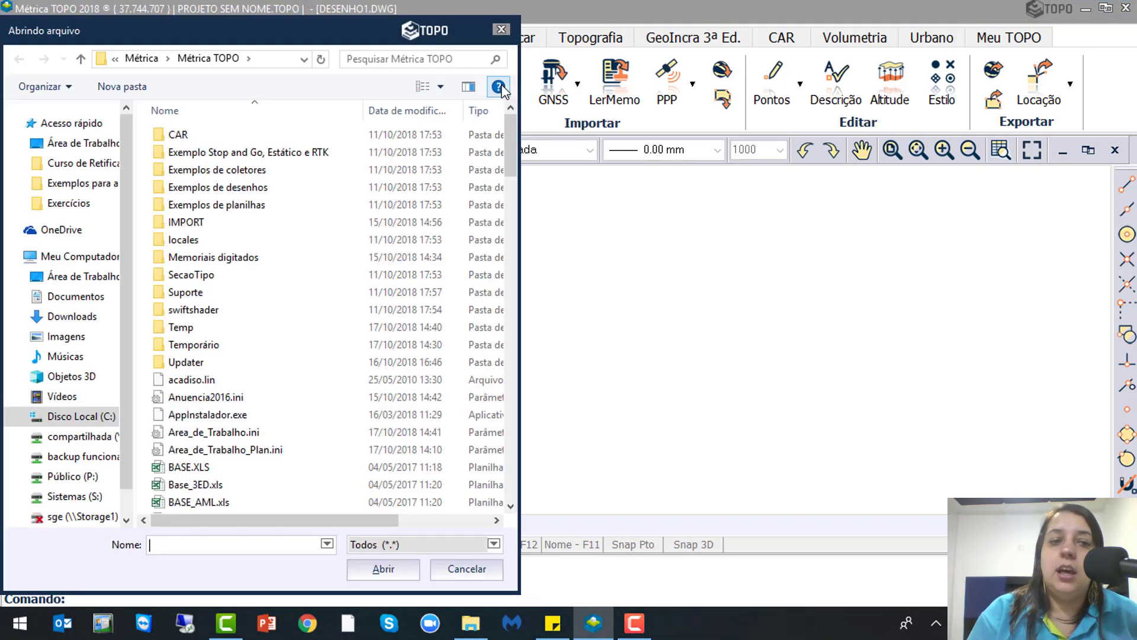
click(77, 145)
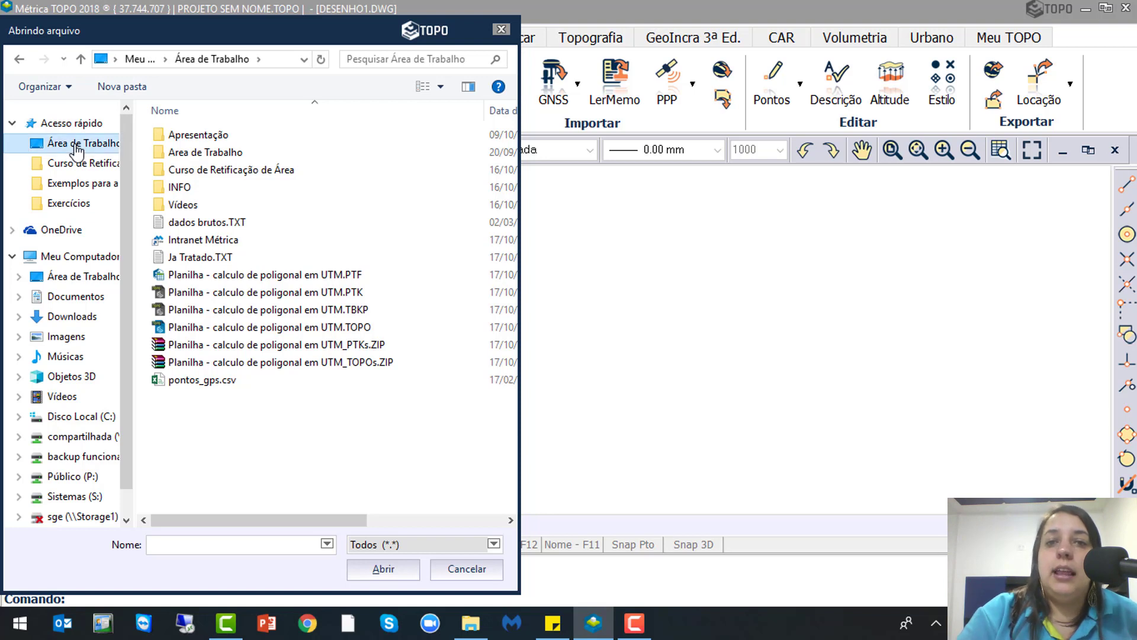
double_click(228, 170)
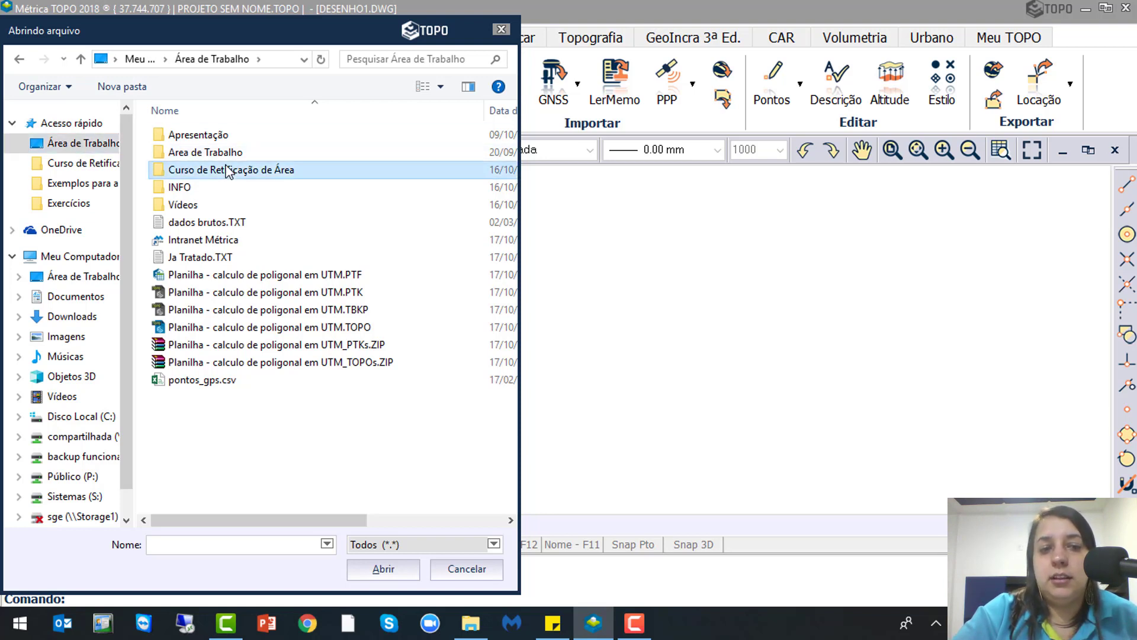
double_click(191, 153)
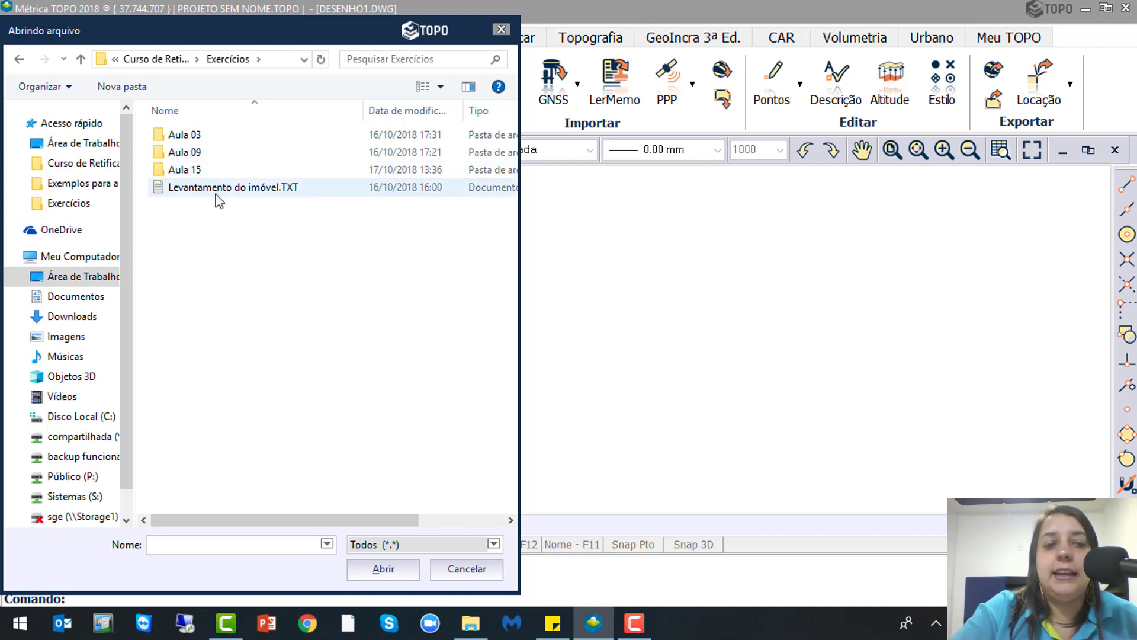
click(216, 195)
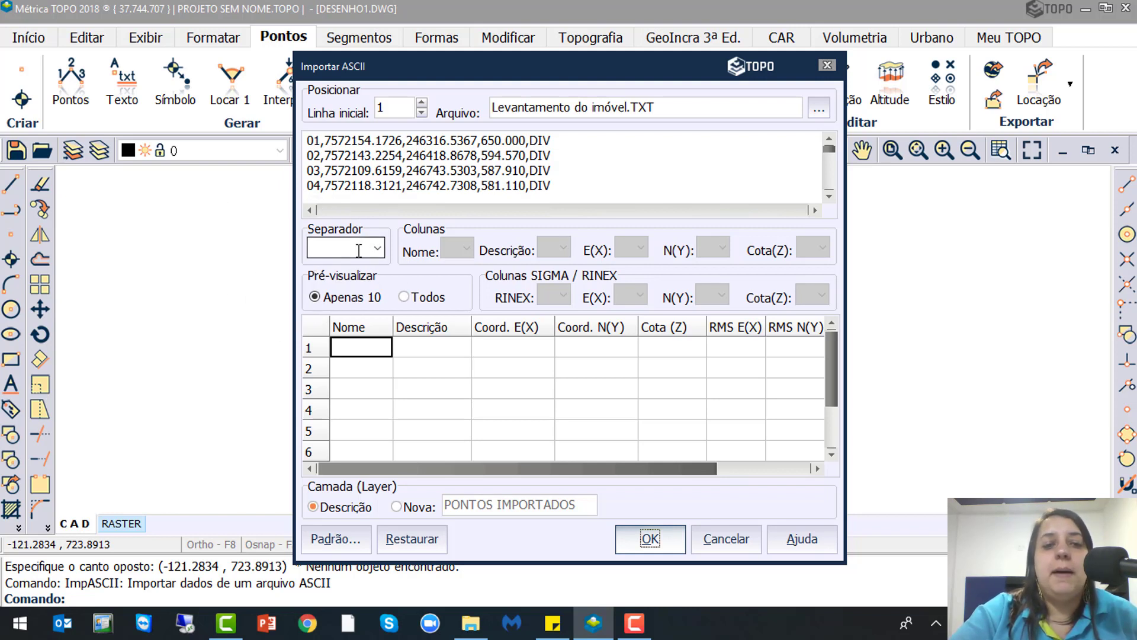
- Check the character between the values in the file preview and set the comma as the import separator
click(377, 248)
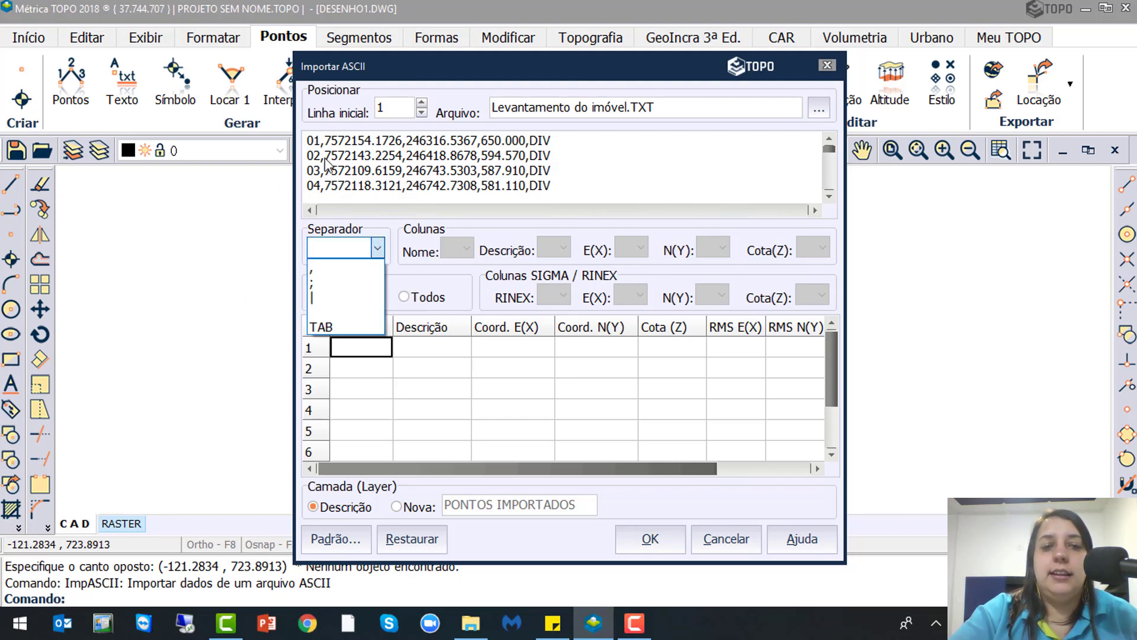
click(329, 149)
drag(319, 141, 325, 142)
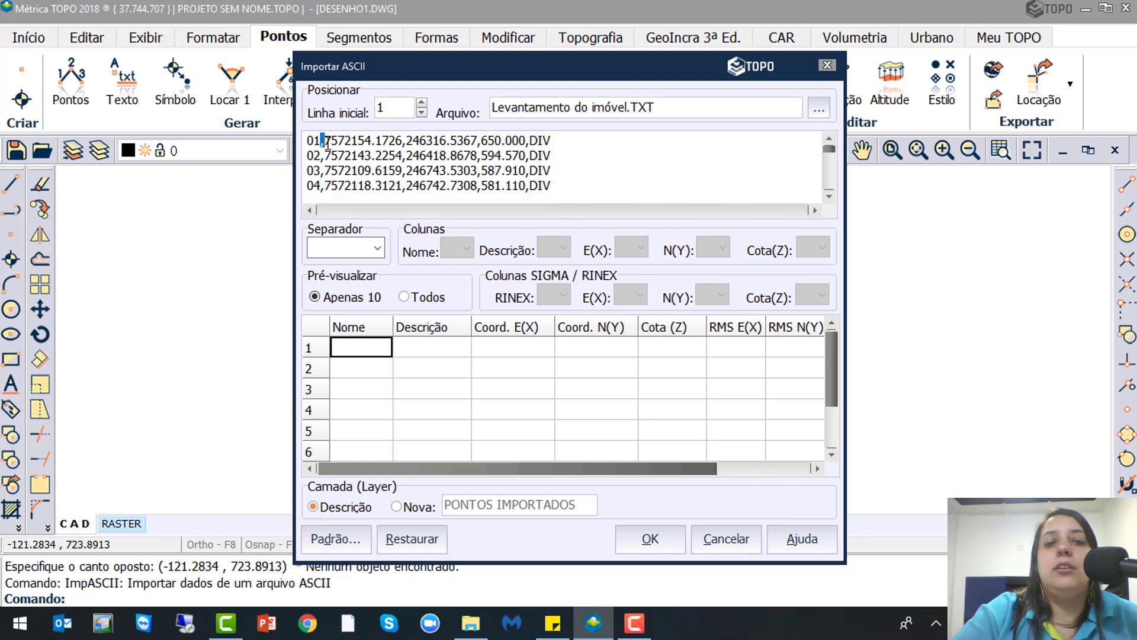
double_click(404, 140)
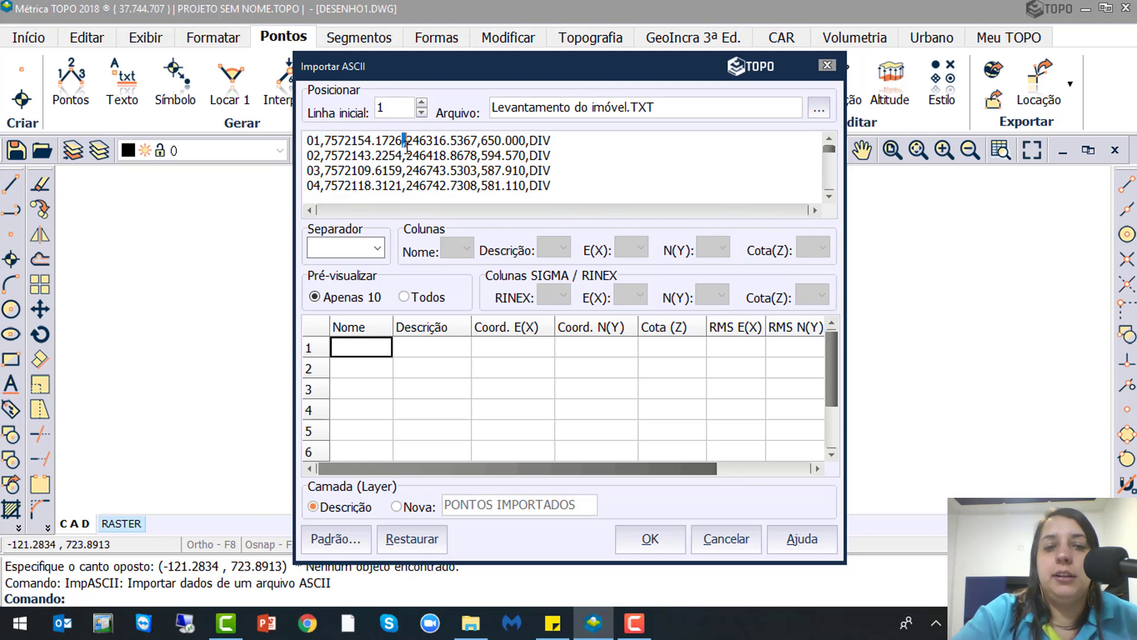
double_click(479, 140)
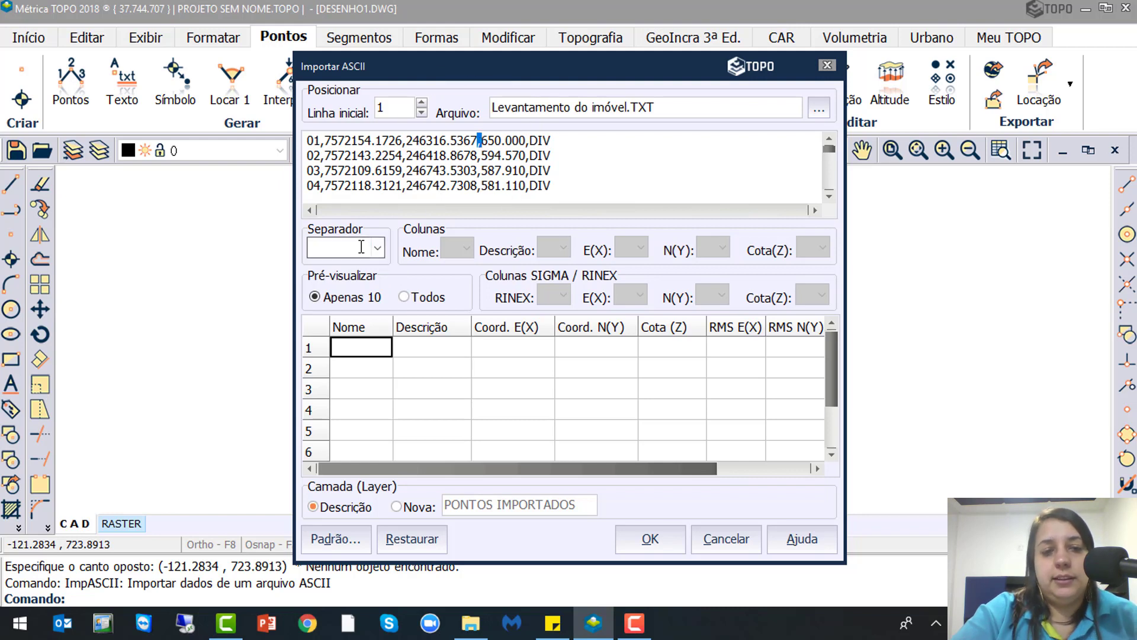
click(379, 249)
click(338, 266)
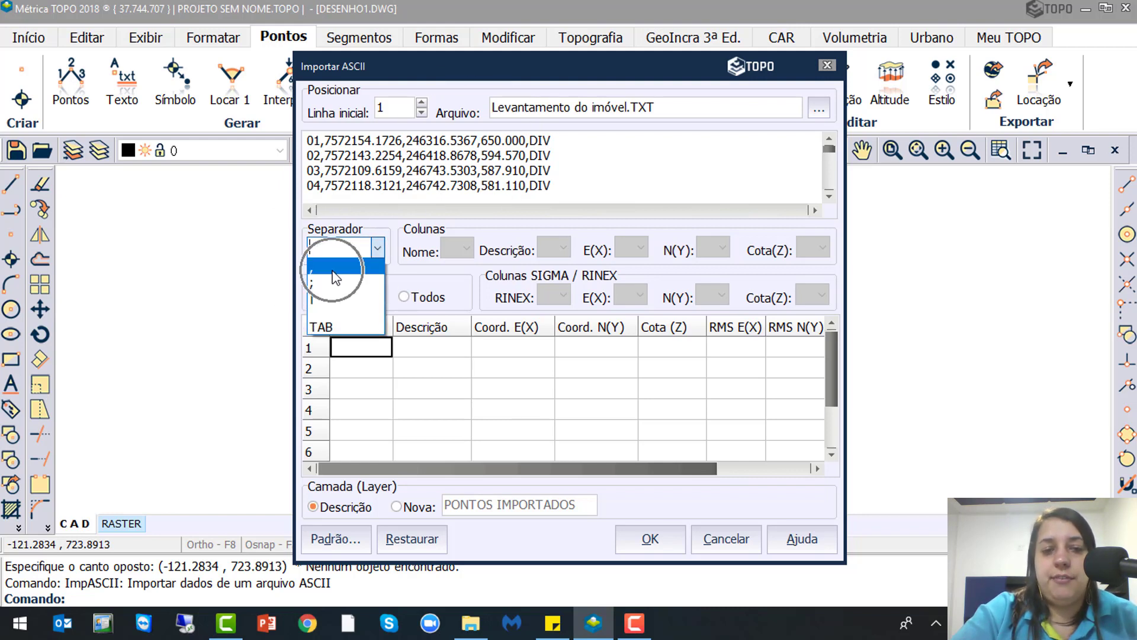
text(,)
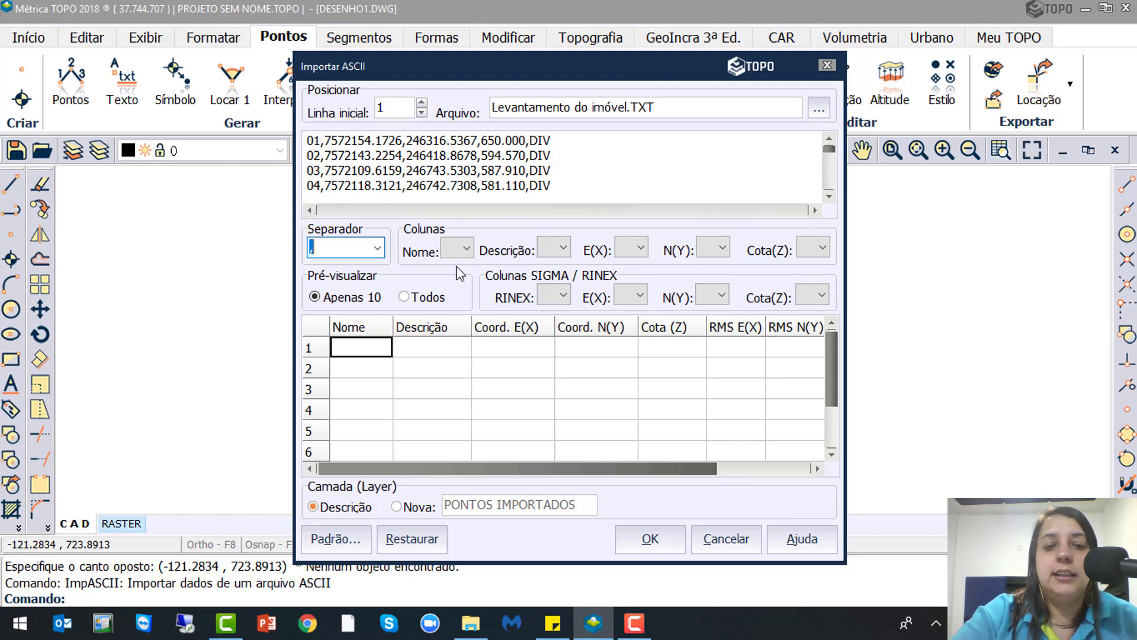
- Assign file column 1 to the point name (Nome) and column 5 to the description (Descrição)
click(465, 248)
click(459, 269)
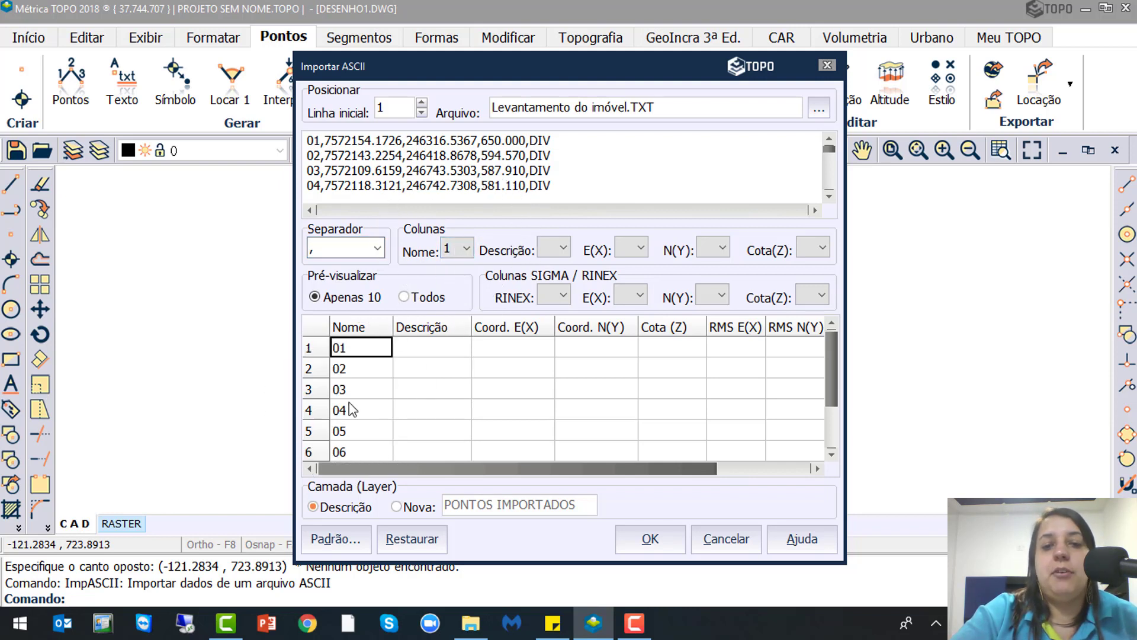
click(559, 249)
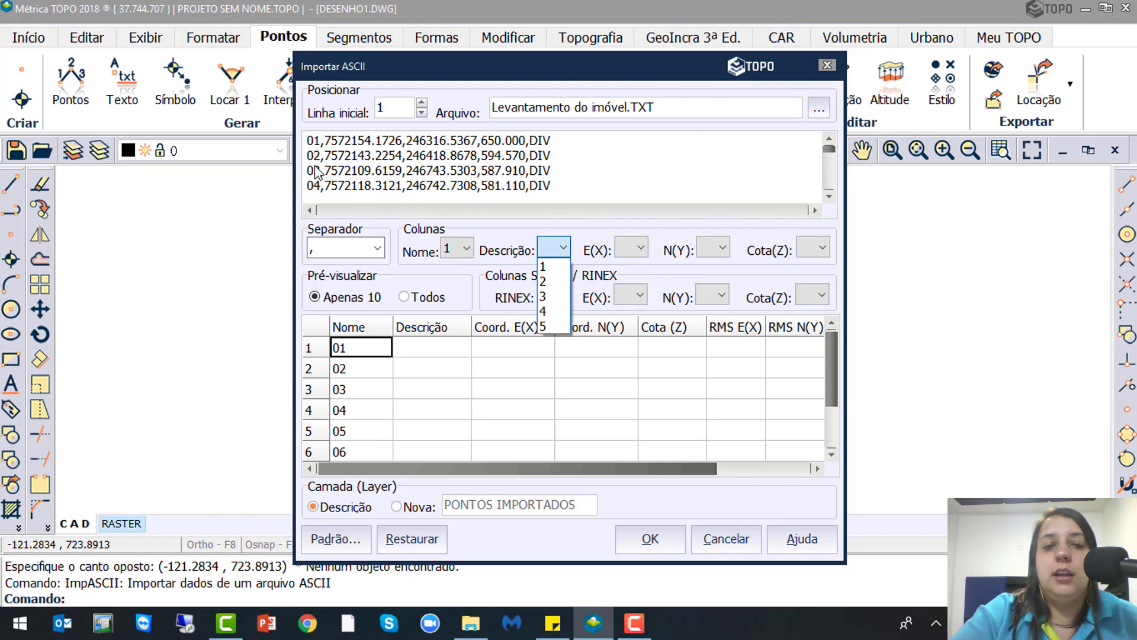
key(ctrl)
key(ctrl)
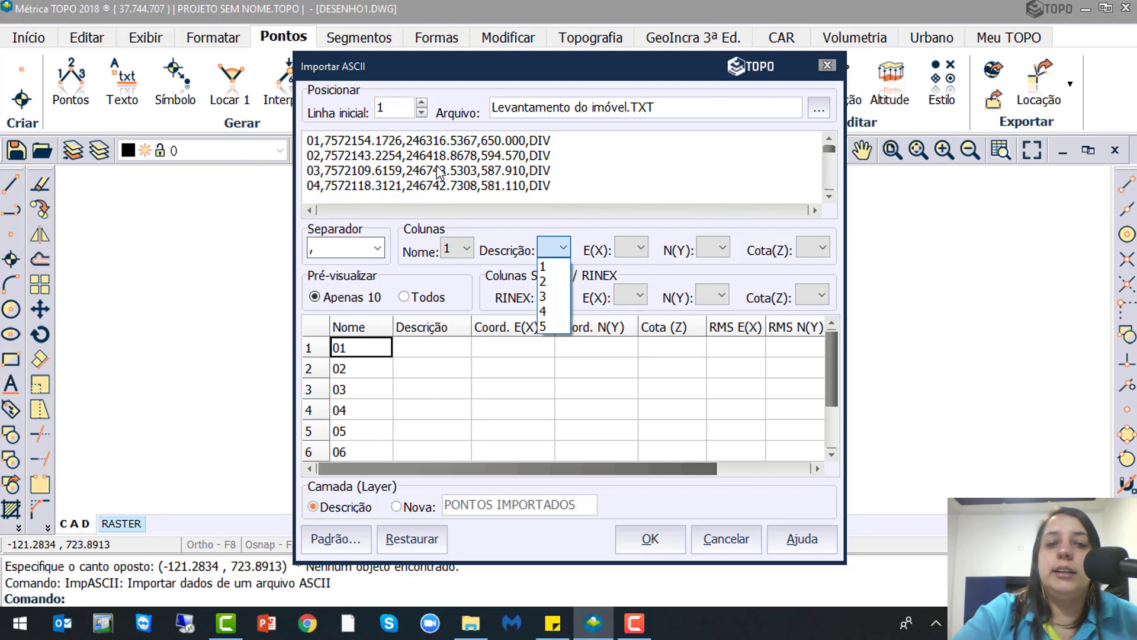
key(ctrl)
key(ctrl)
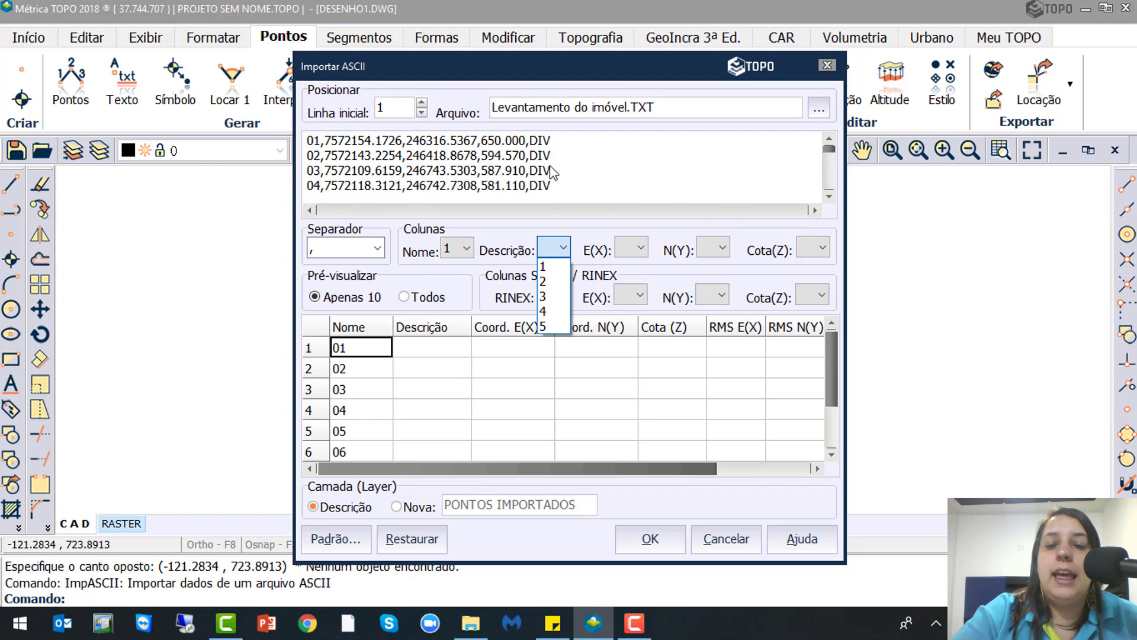
key(ctrl)
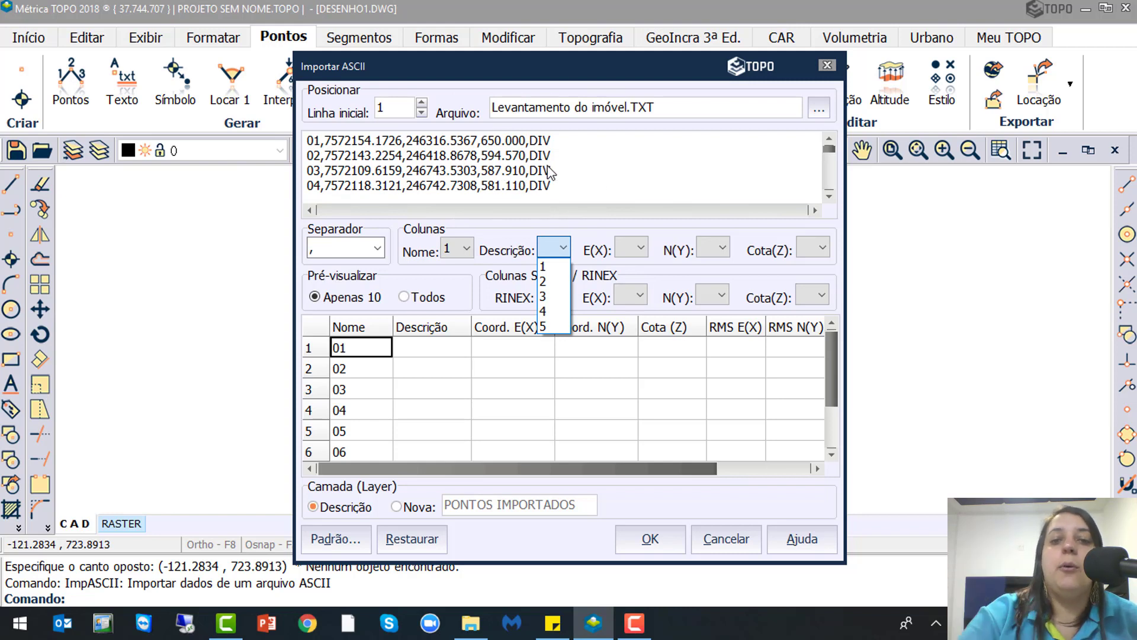
click(545, 326)
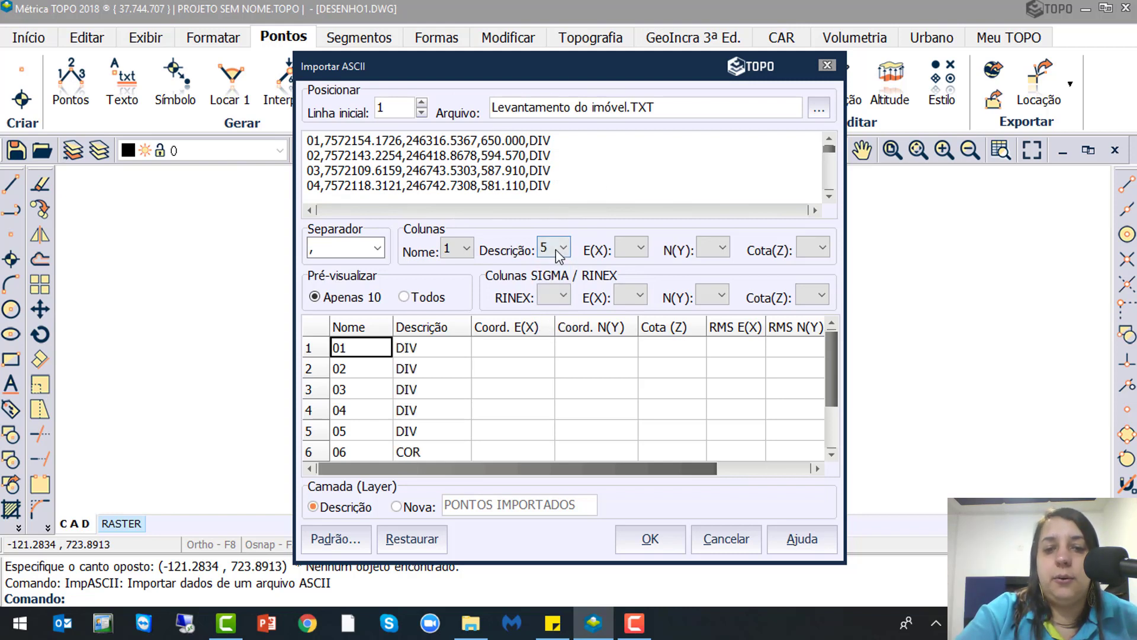
- Assign file column 3 to E(X), column 2 to N(Y) and column 4 to the elevation Cota(Z)
key(ctrl)
key(ctrl)
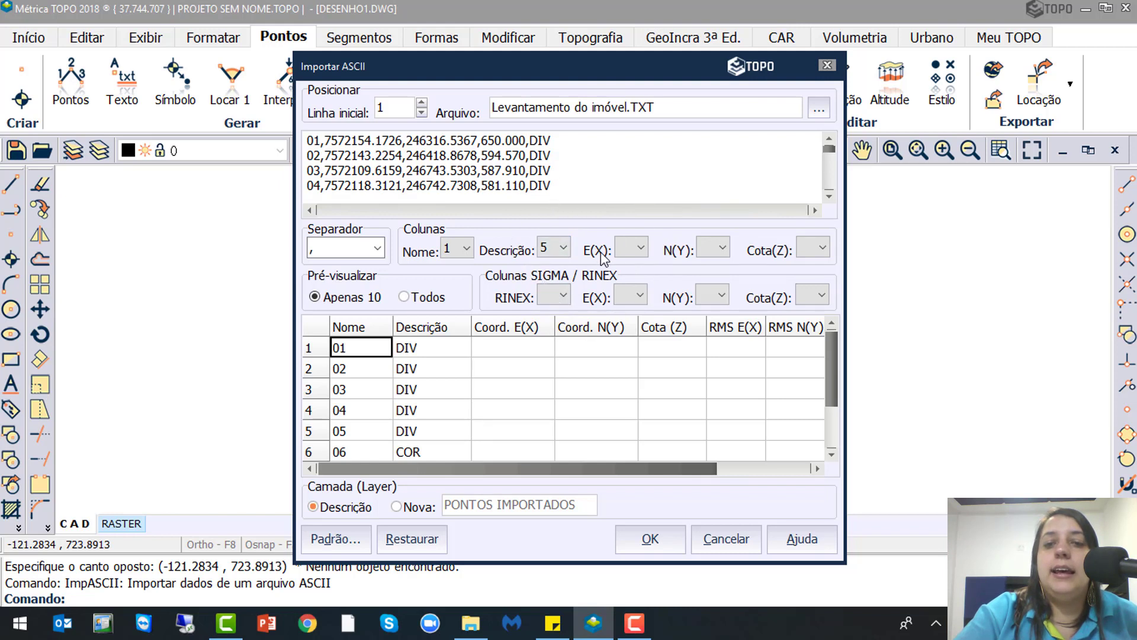
click(642, 249)
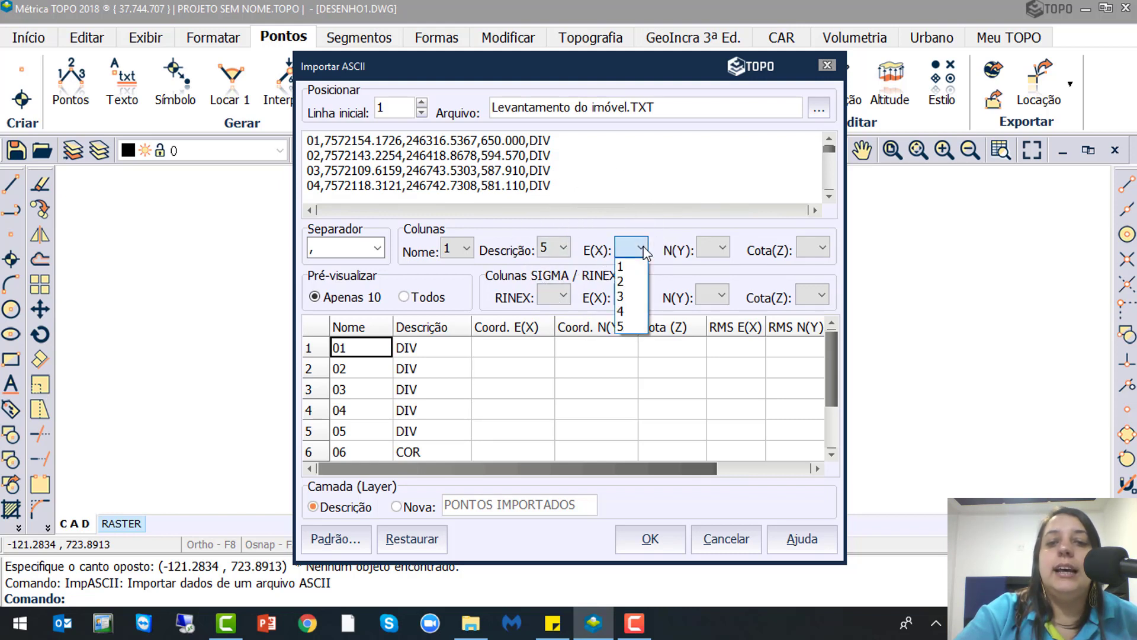
click(622, 296)
key(ctrl)
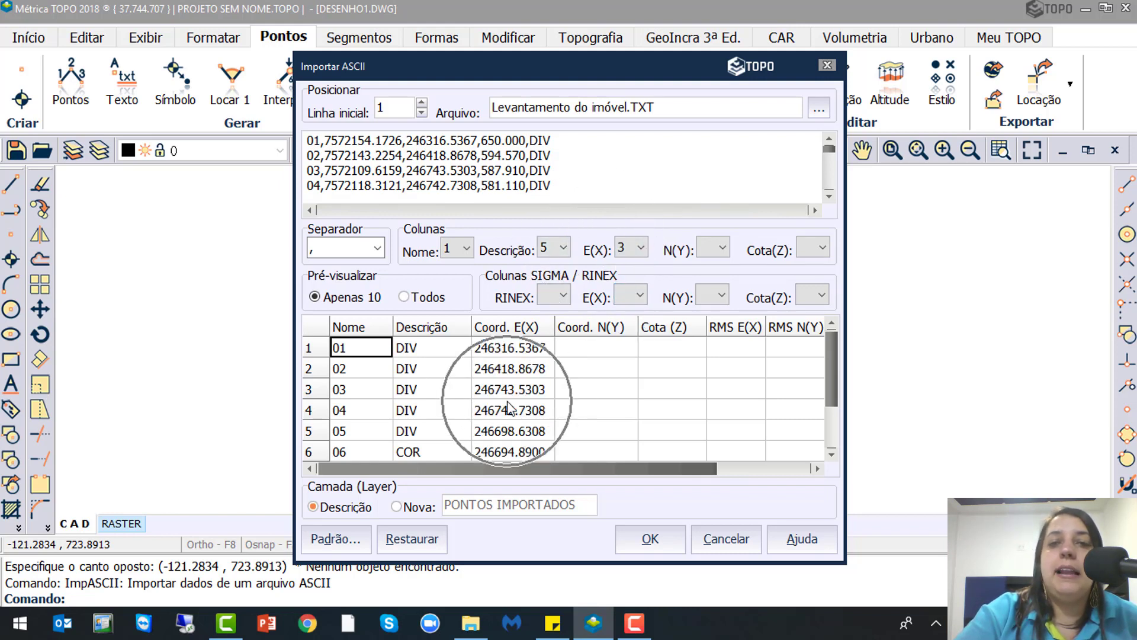
click(708, 246)
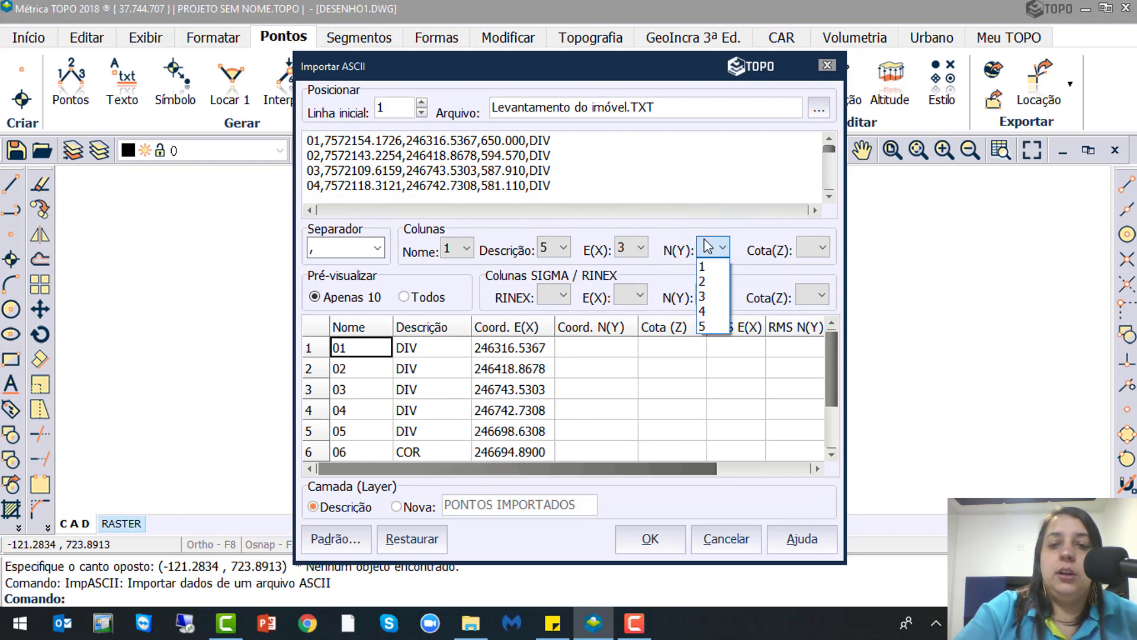
key(ctrl)
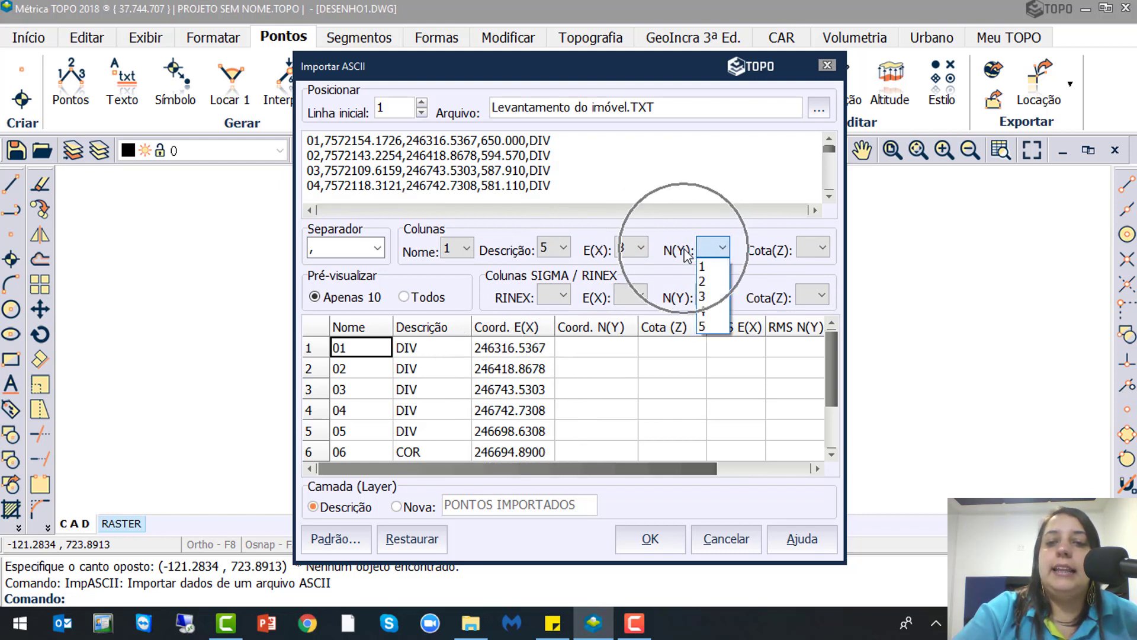
click(718, 282)
click(813, 247)
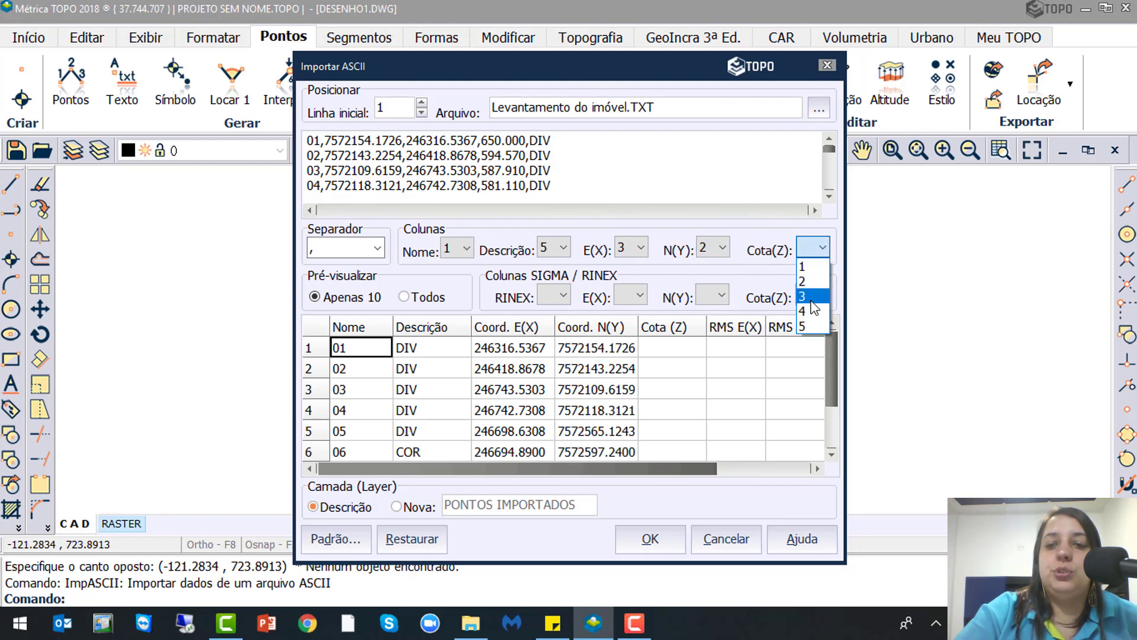
click(814, 314)
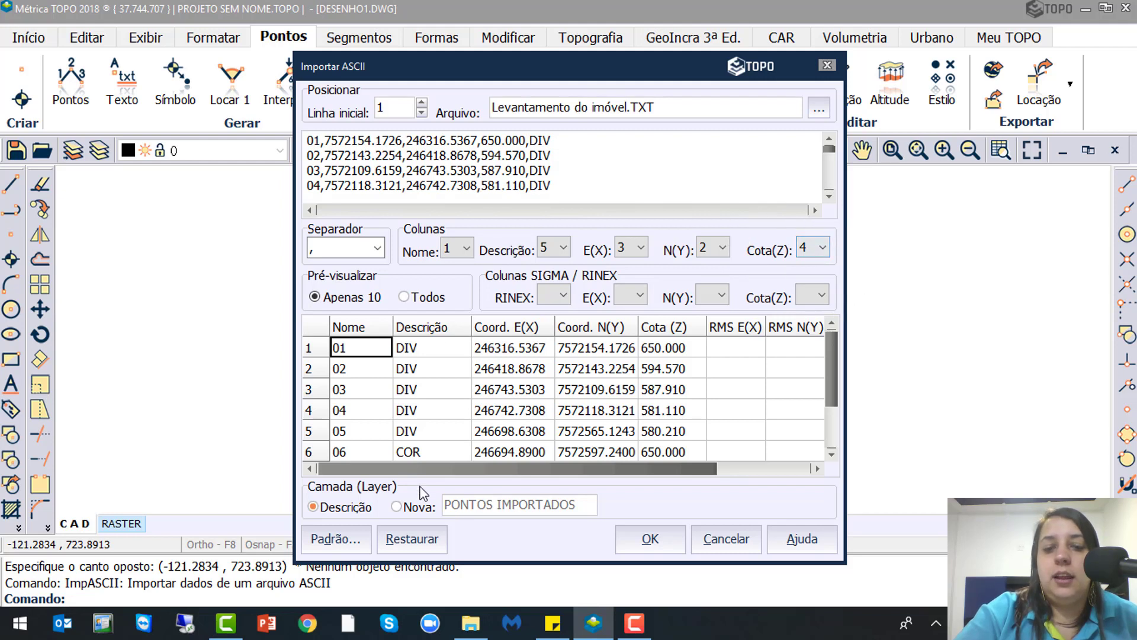
- Send the imported points to a new layer named PONTOS LEVANTAMENTO instead of layers based on description
click(419, 508)
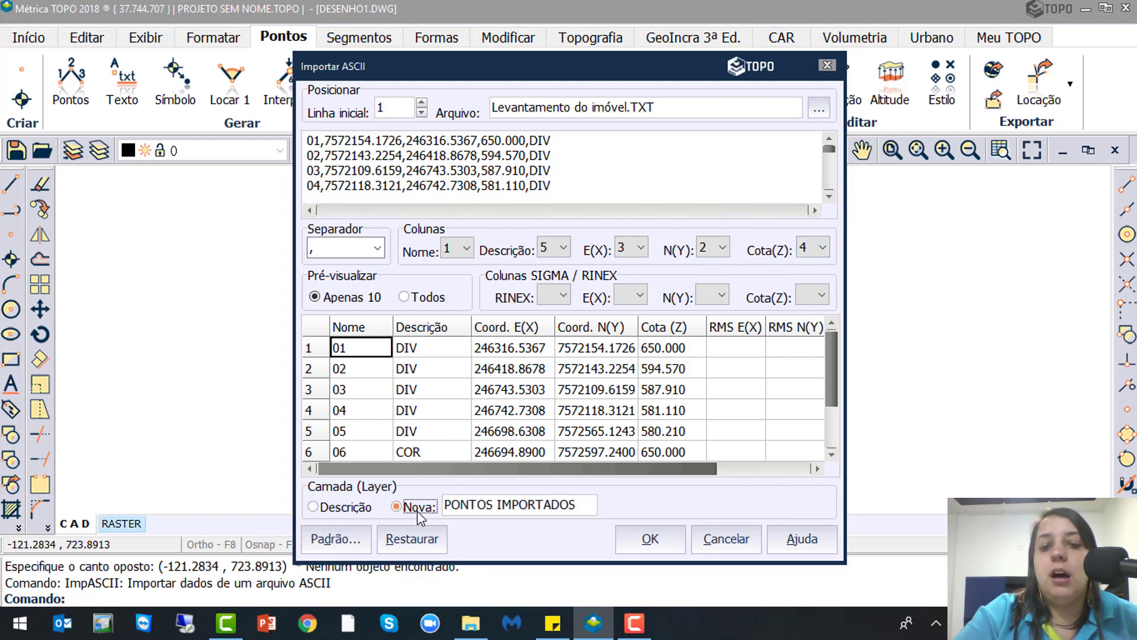
drag(581, 508, 496, 515)
text(LE)
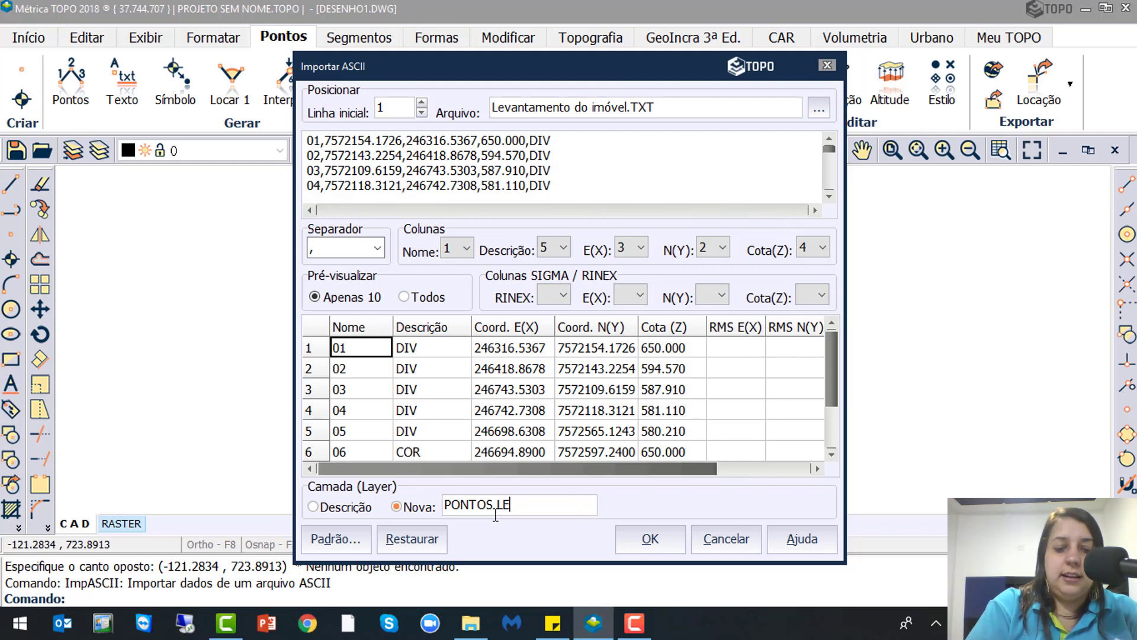
text(VANTAMENTO)
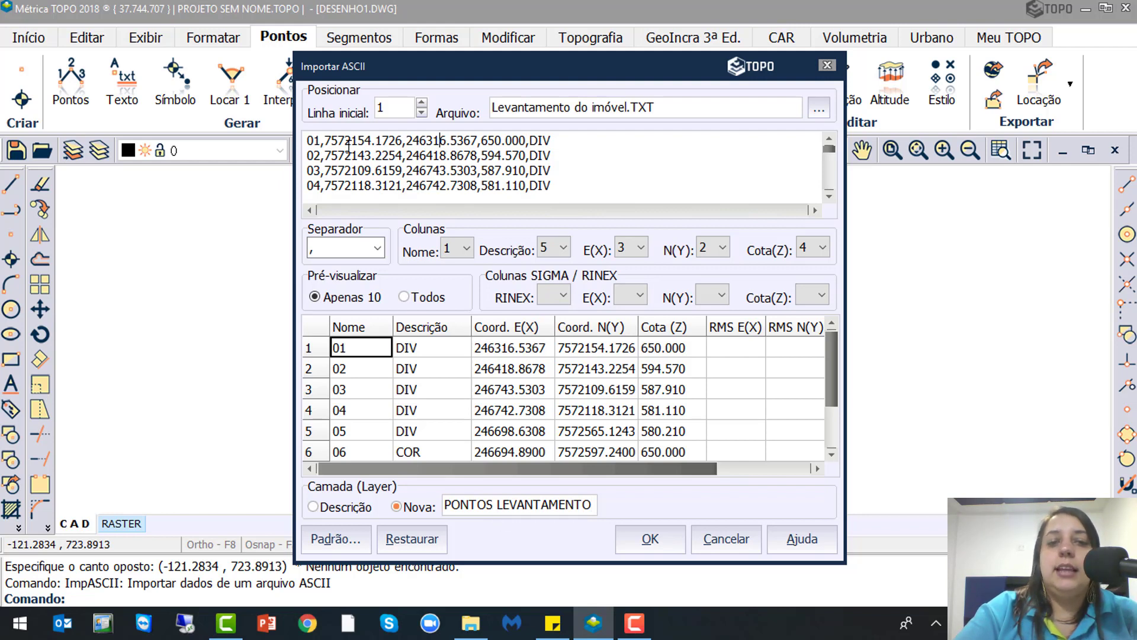
- Run the ASCII import to place the survey points in the drawing and dismiss the completion notice
click(383, 134)
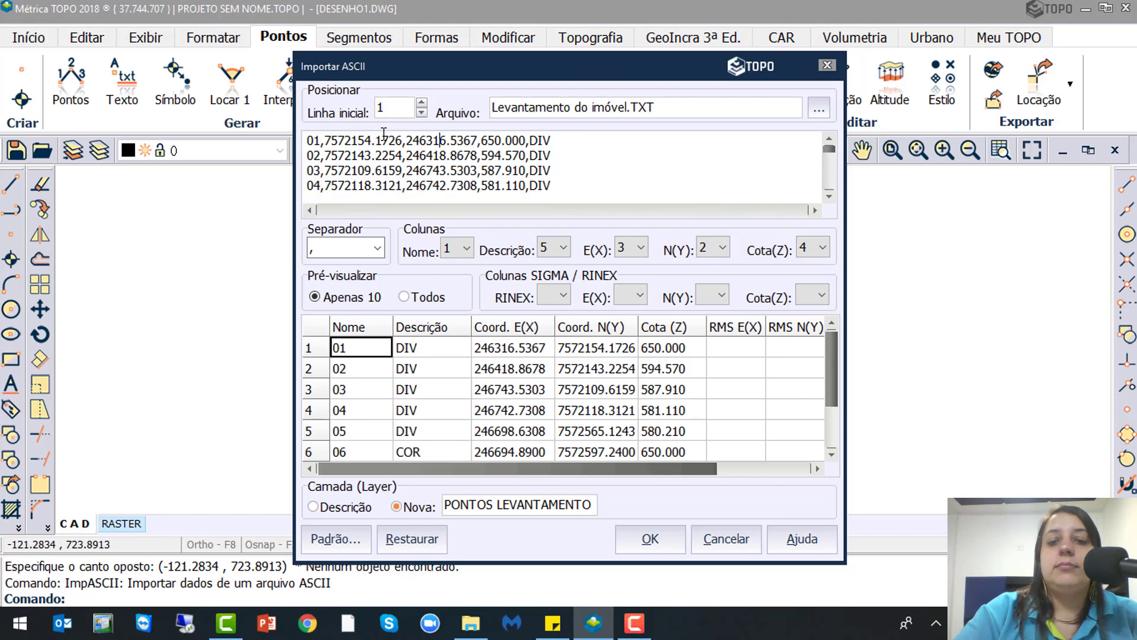
click(651, 539)
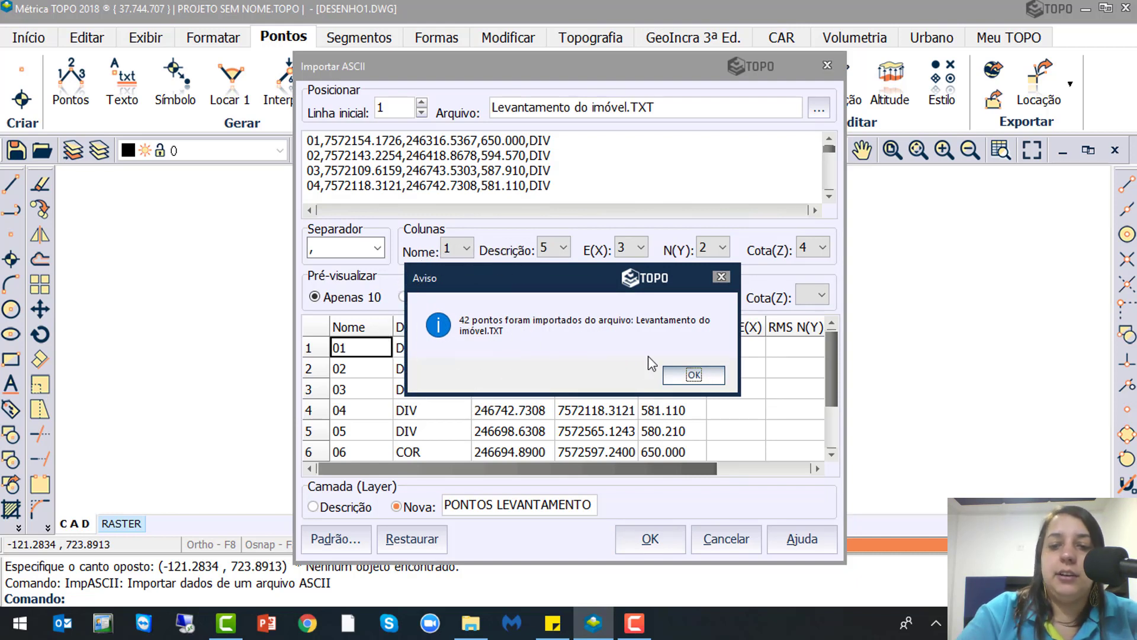
click(693, 375)
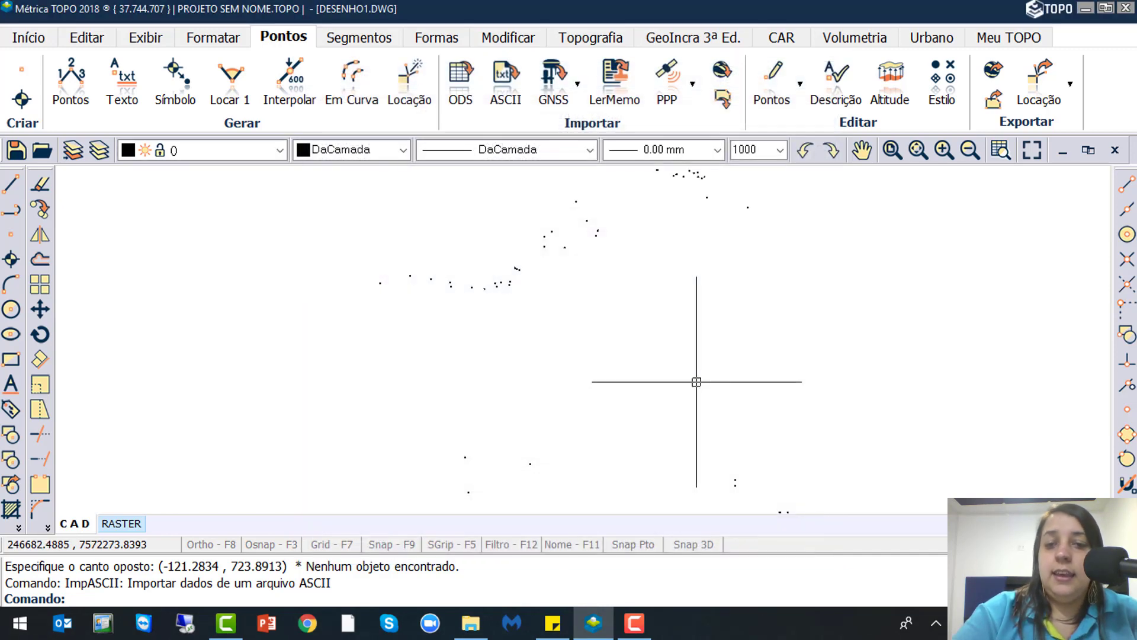
- Examine the imported survey points across the drawing, checking their names, descriptions and elevations
scroll(325, 287, up, 5)
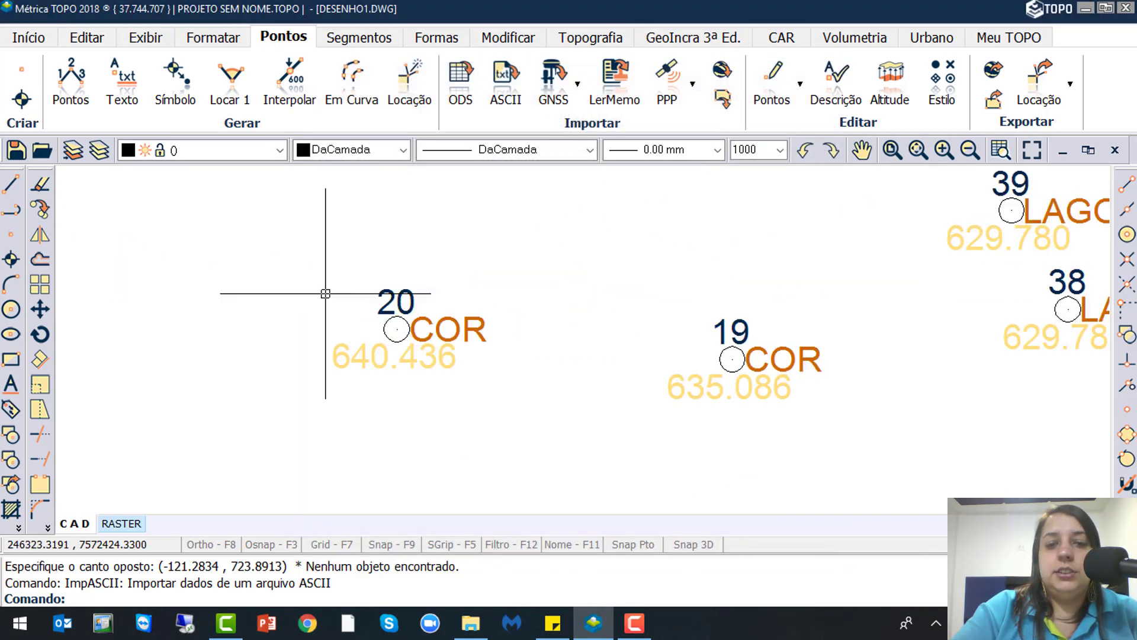
scroll(414, 317, down, 5)
scroll(566, 297, up, 2)
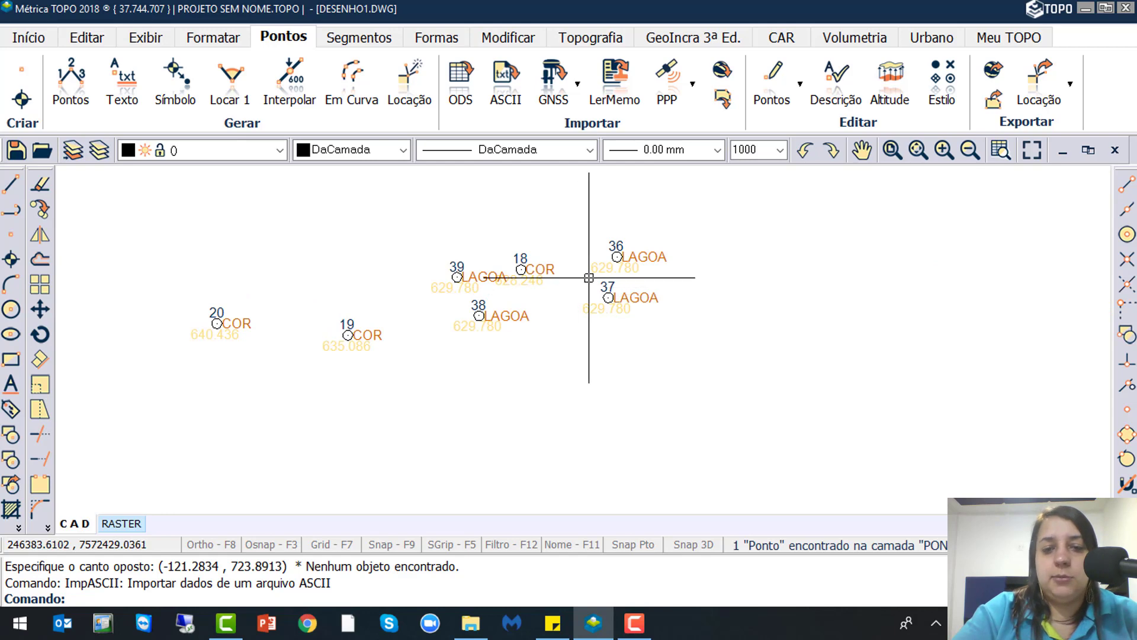
scroll(601, 279, down, 3)
scroll(678, 220, up, 2)
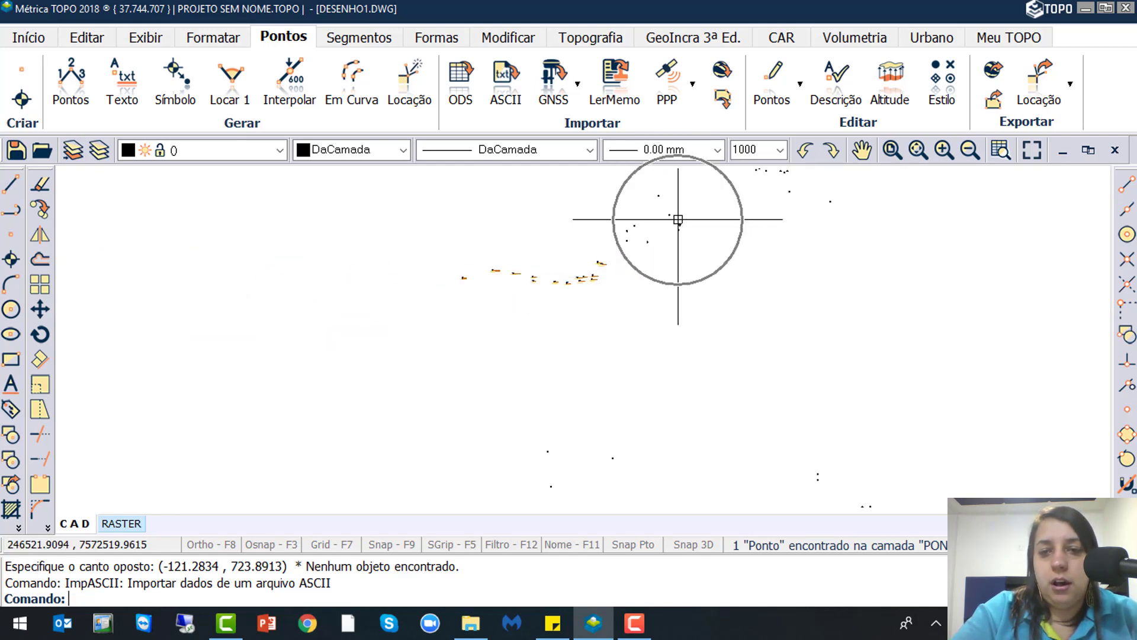
scroll(710, 201, up, 3)
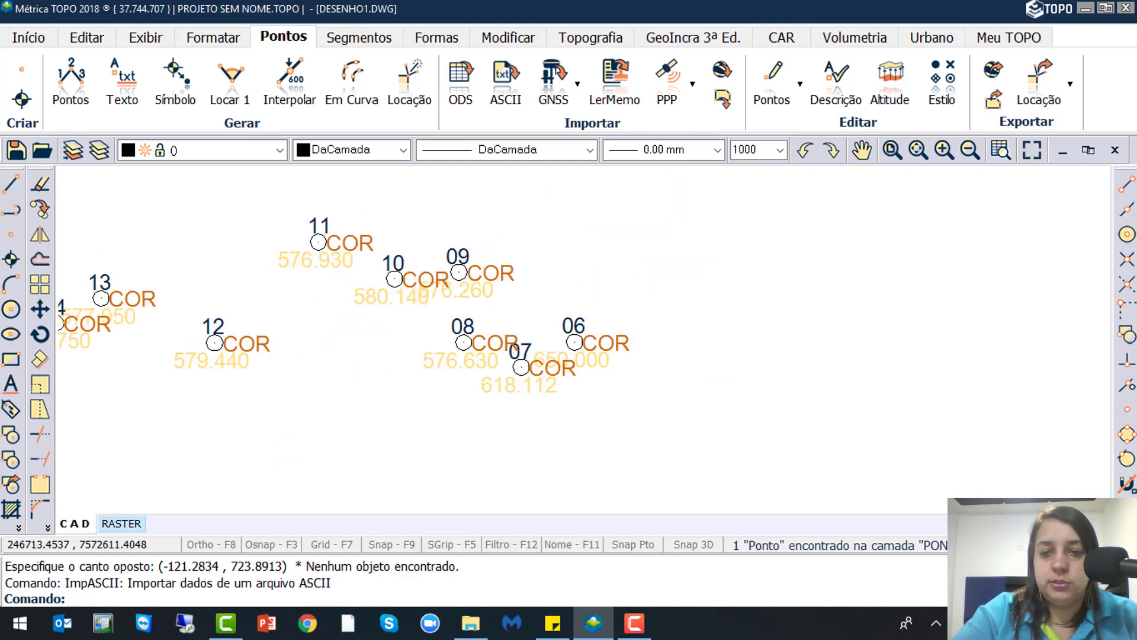
scroll(767, 223, down, 5)
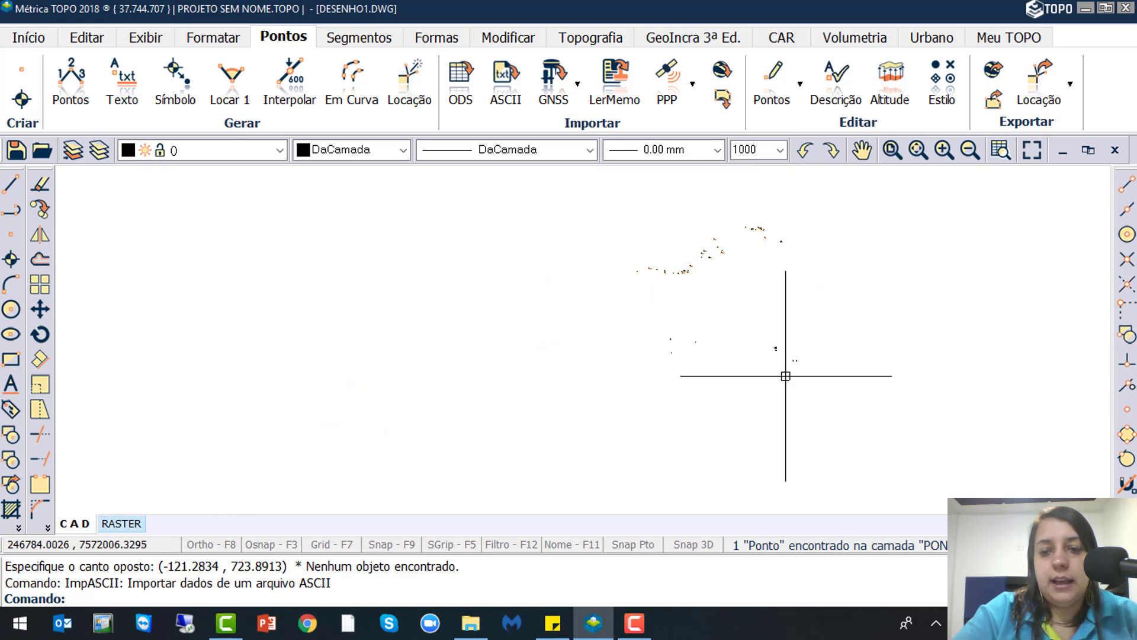
scroll(794, 355, up, 4)
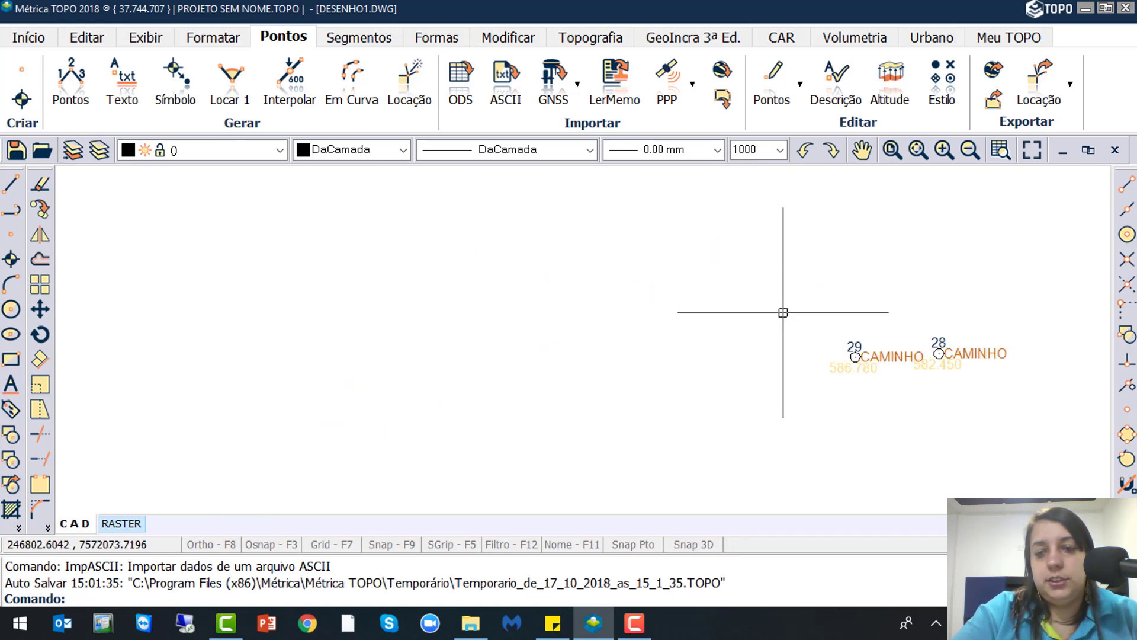
scroll(783, 312, down, 5)
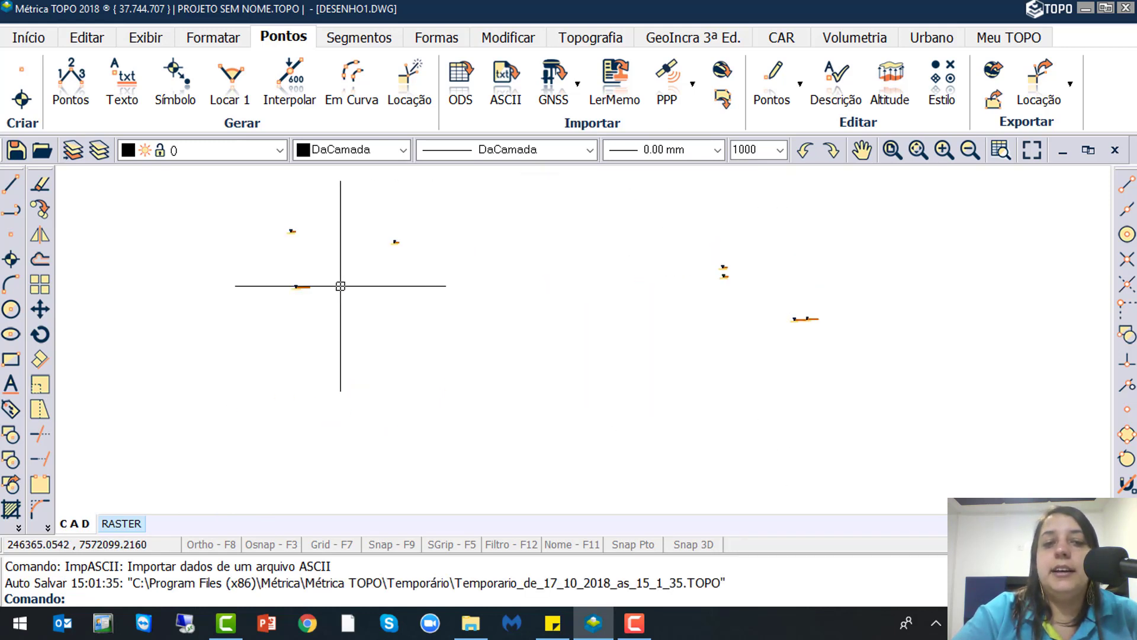
scroll(319, 278, down, 4)
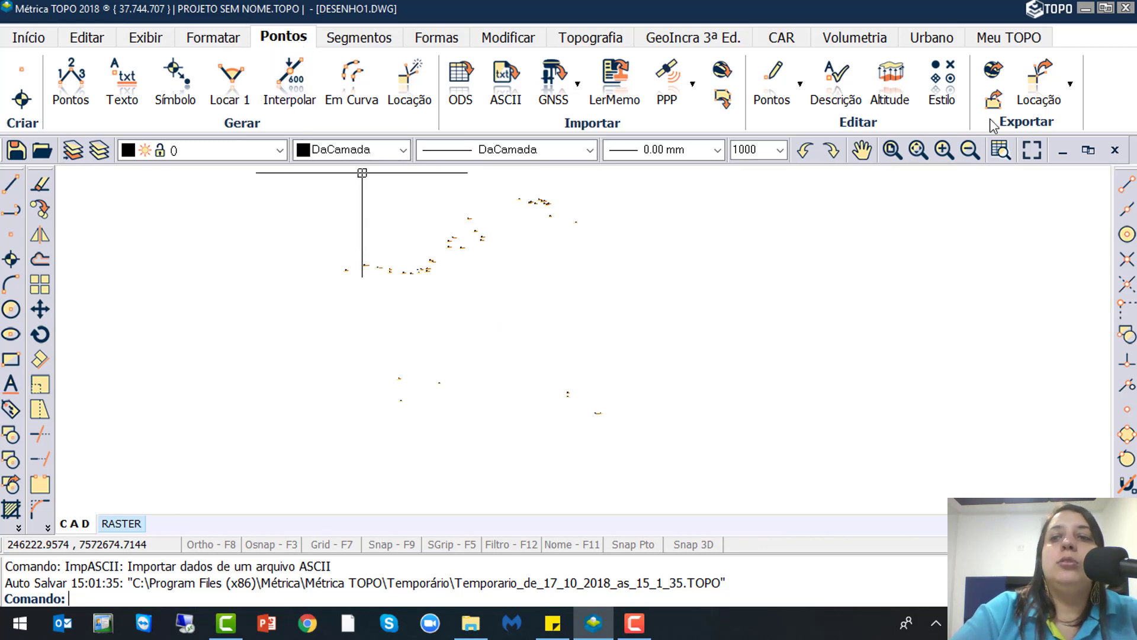
- Review the point style settings, accept them as they are, and fit the drawing extents in view
click(942, 82)
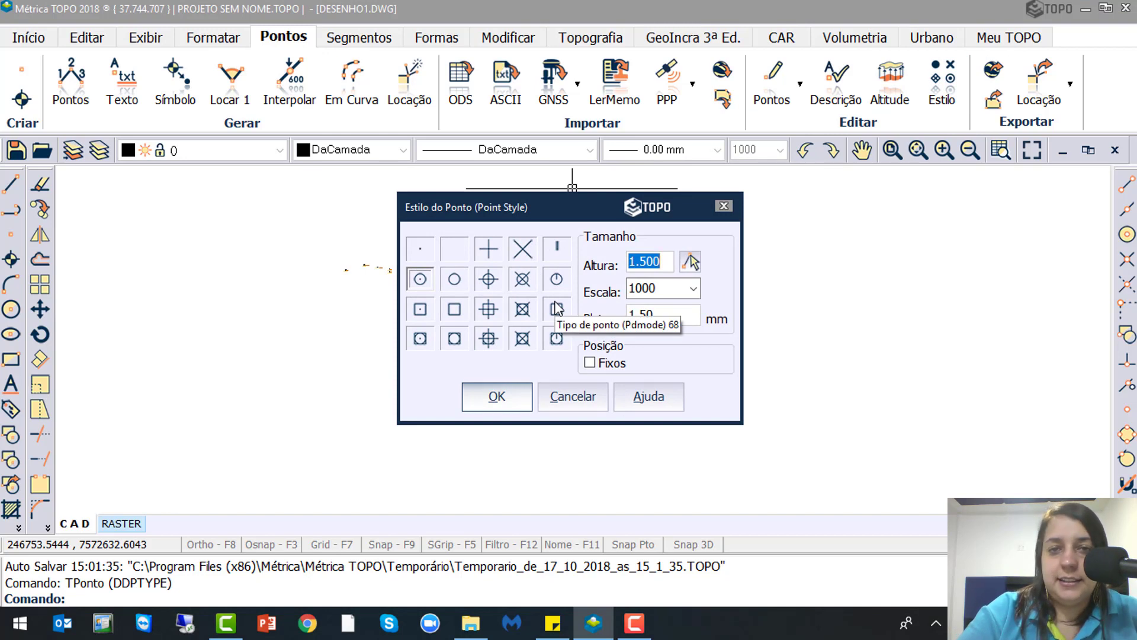
click(497, 395)
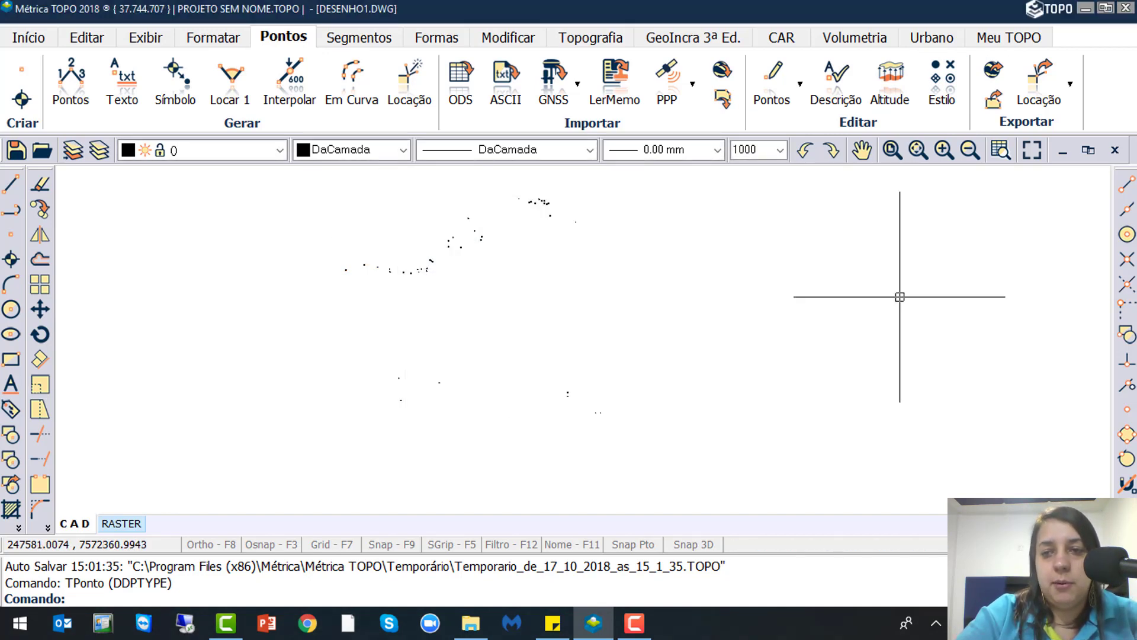
click(917, 155)
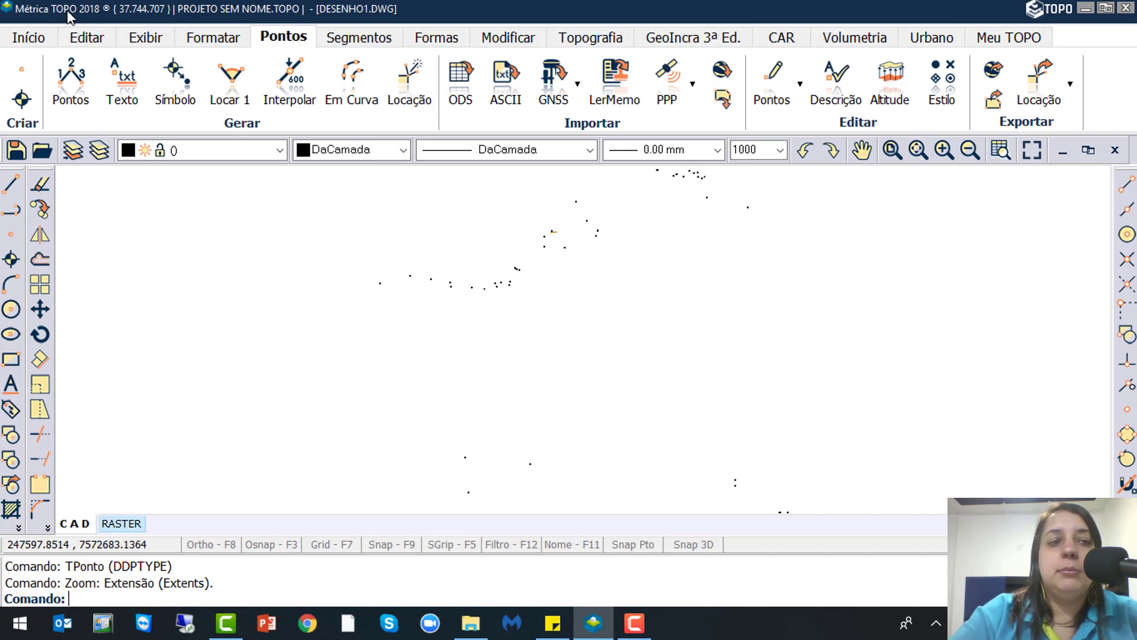
- Open the save dialog for the Métrica TOPO project
click(33, 43)
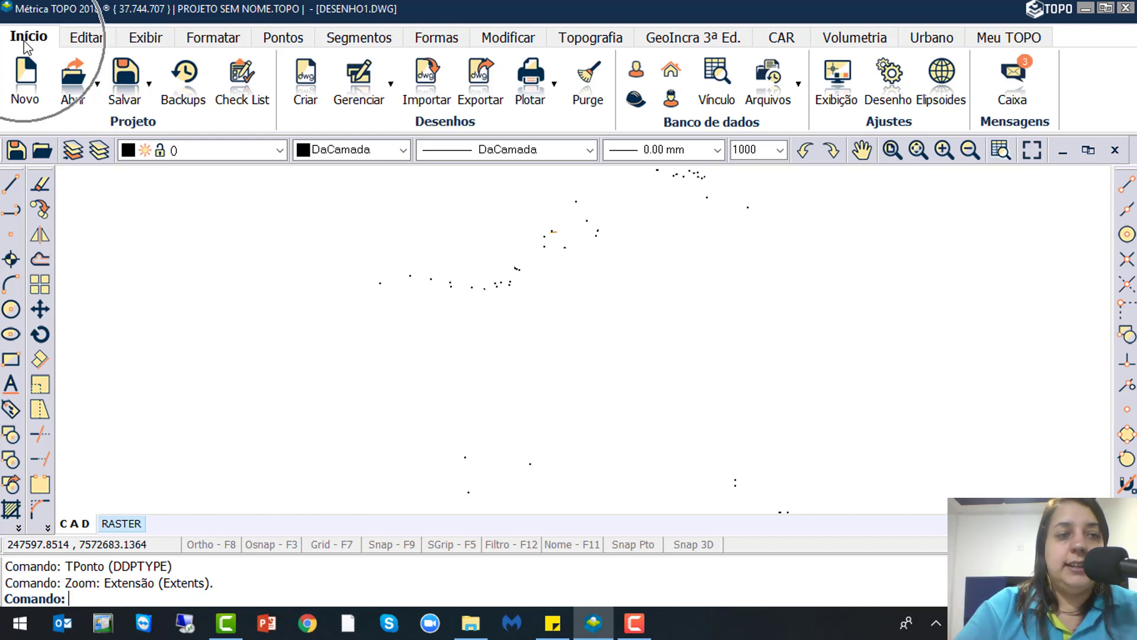
click(145, 94)
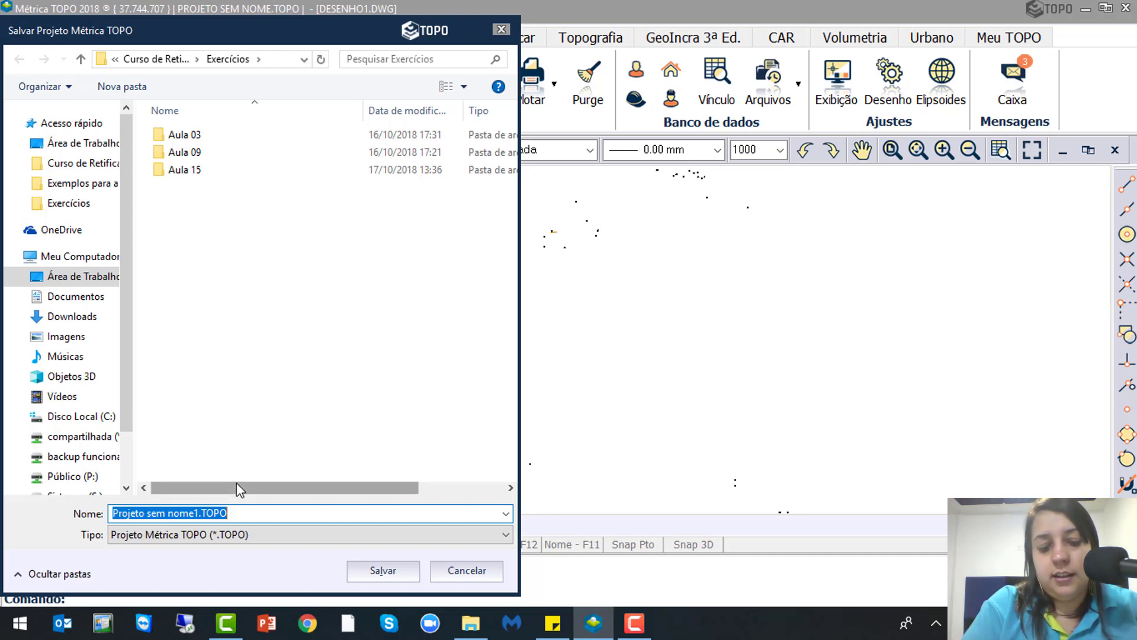
text(pROC)
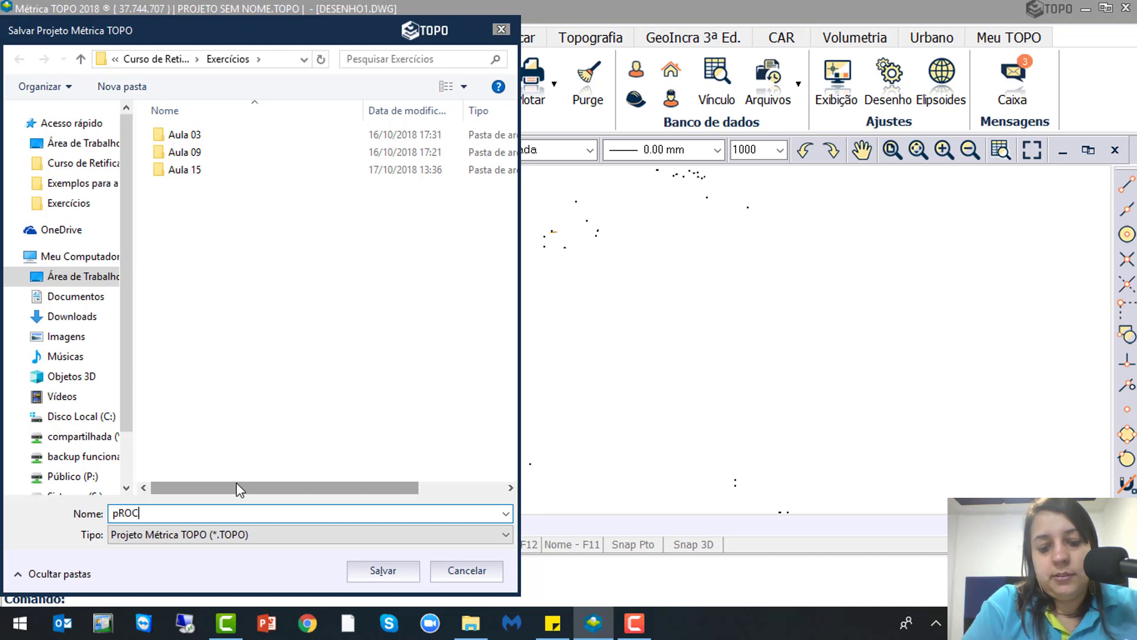
text(ESSO00)
key(BackSpace)
key(BackSpace)
key(BackSpace)
key(BackSpace)
key(BackSpace)
key(BackSpace)
key(BackSpace)
key(BackSpace)
key(BackSpace)
key(BackSpace)
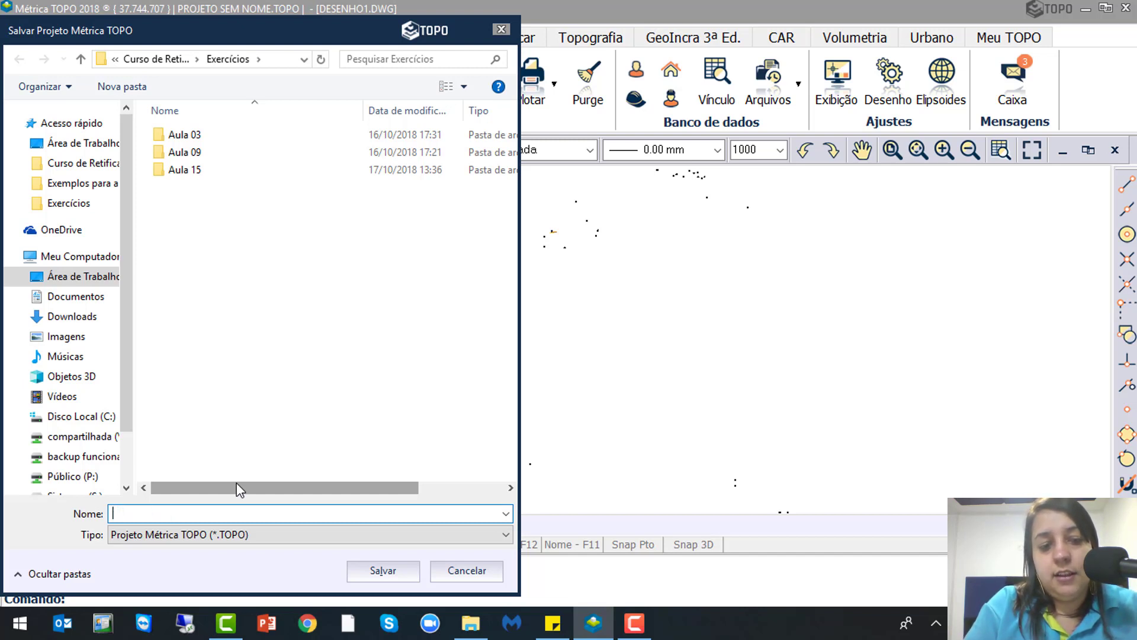
- Save the project in the Exercícios folder under the name Processo de Retificação de Área
text(P)
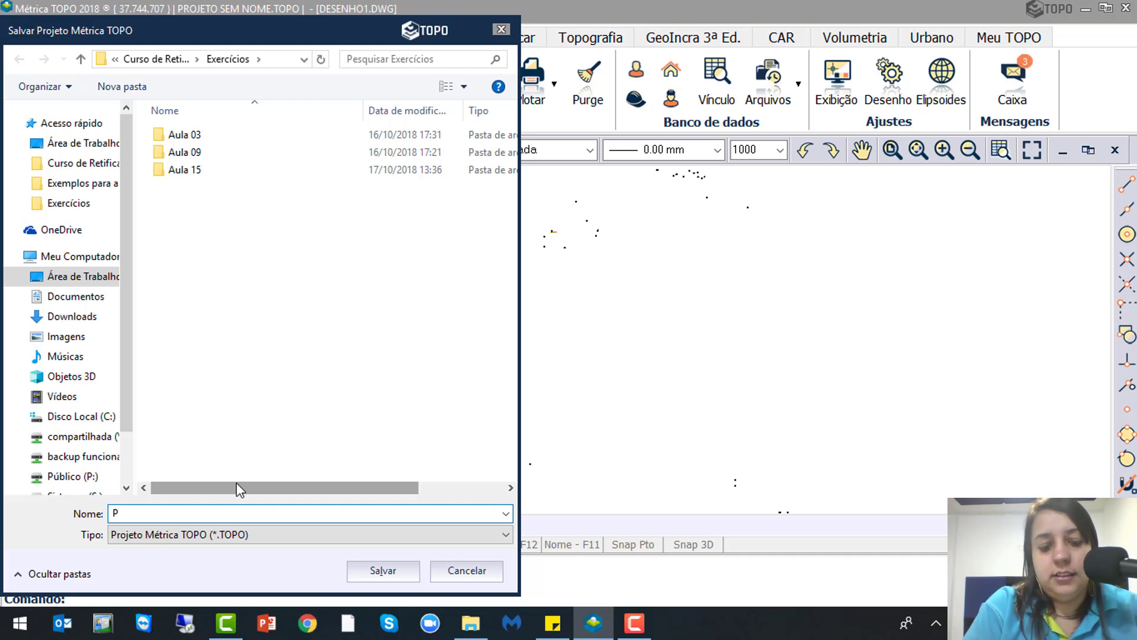
text(rocesso de )
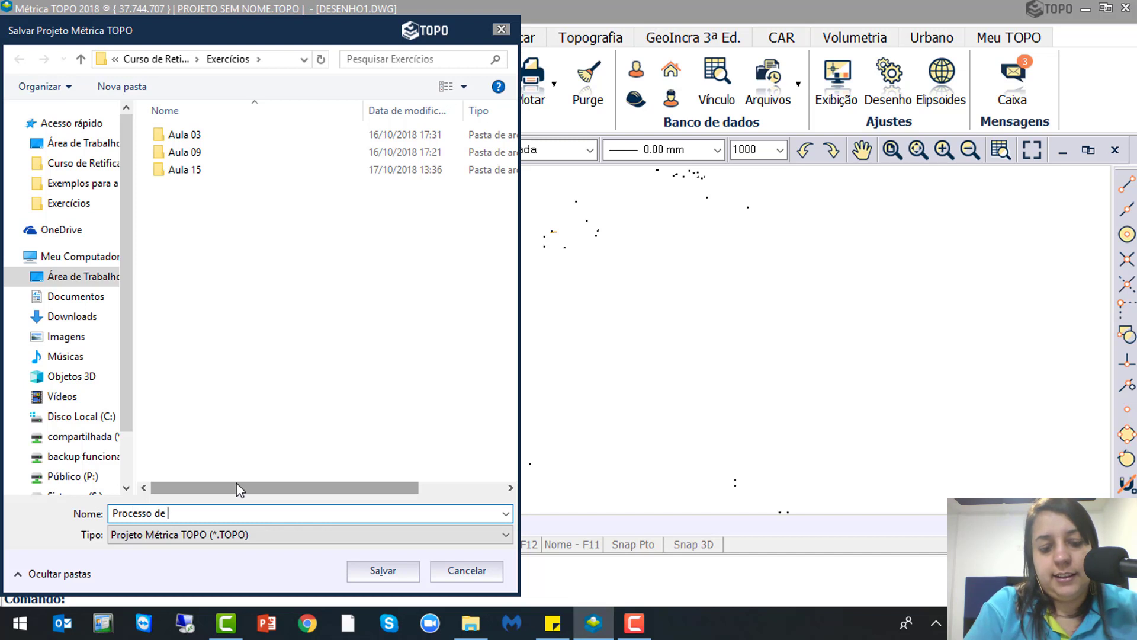
text(Retifi)
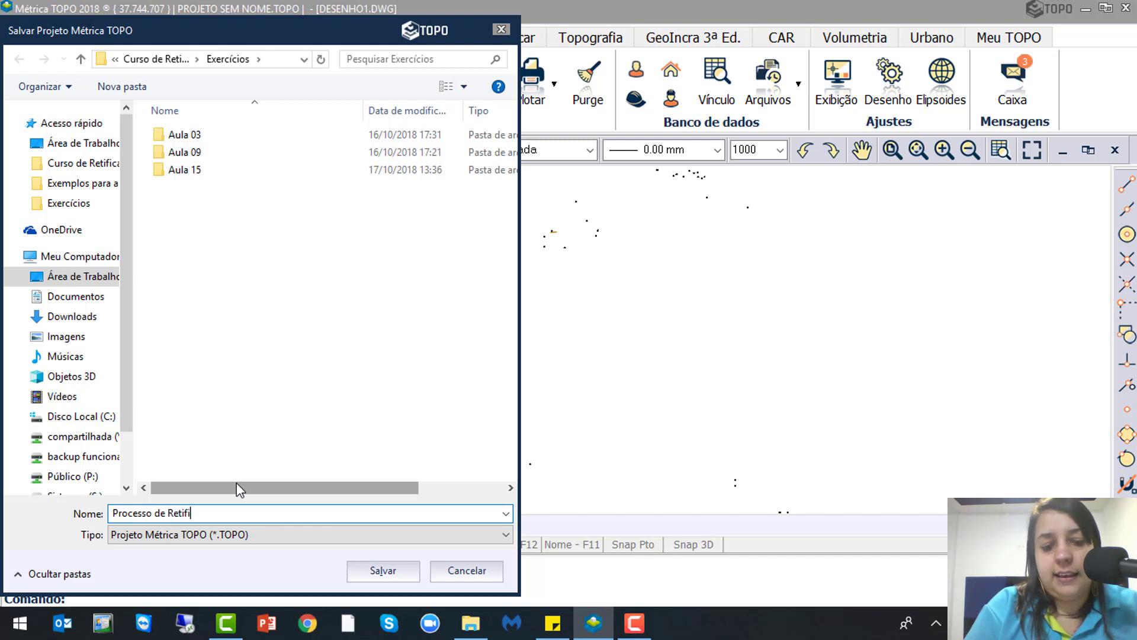
text(cação de Área)
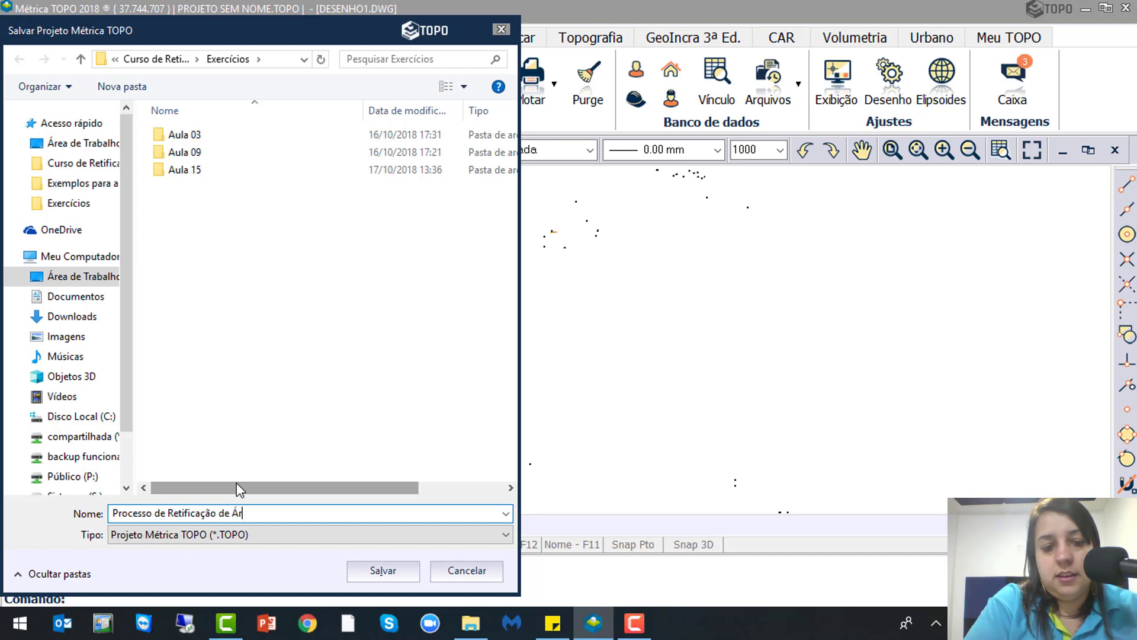
click(239, 542)
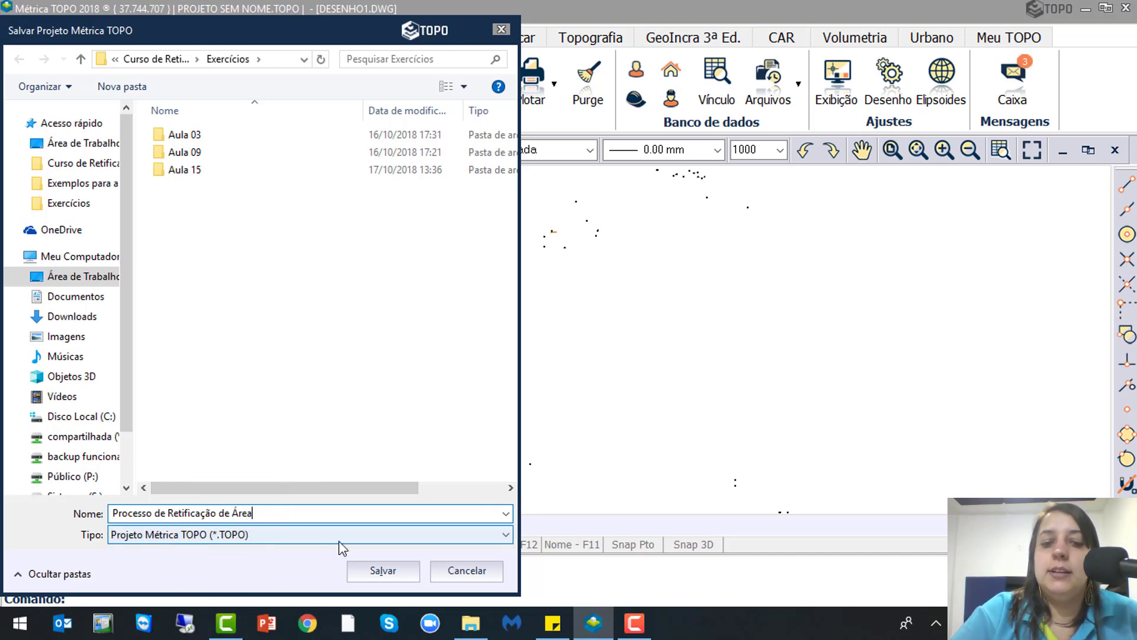
click(402, 576)
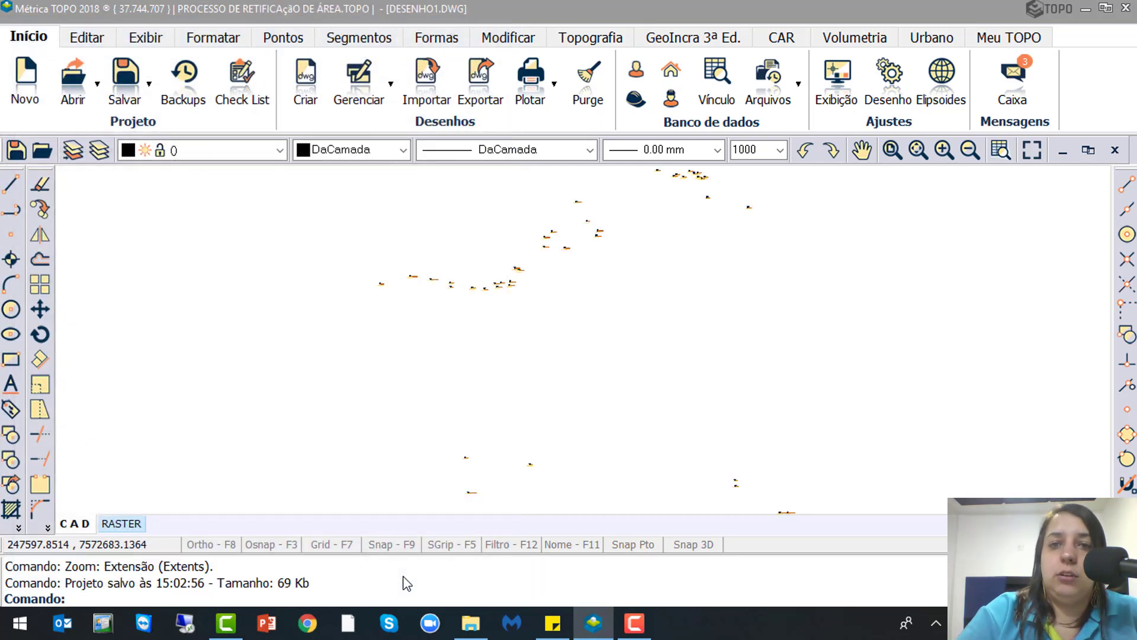